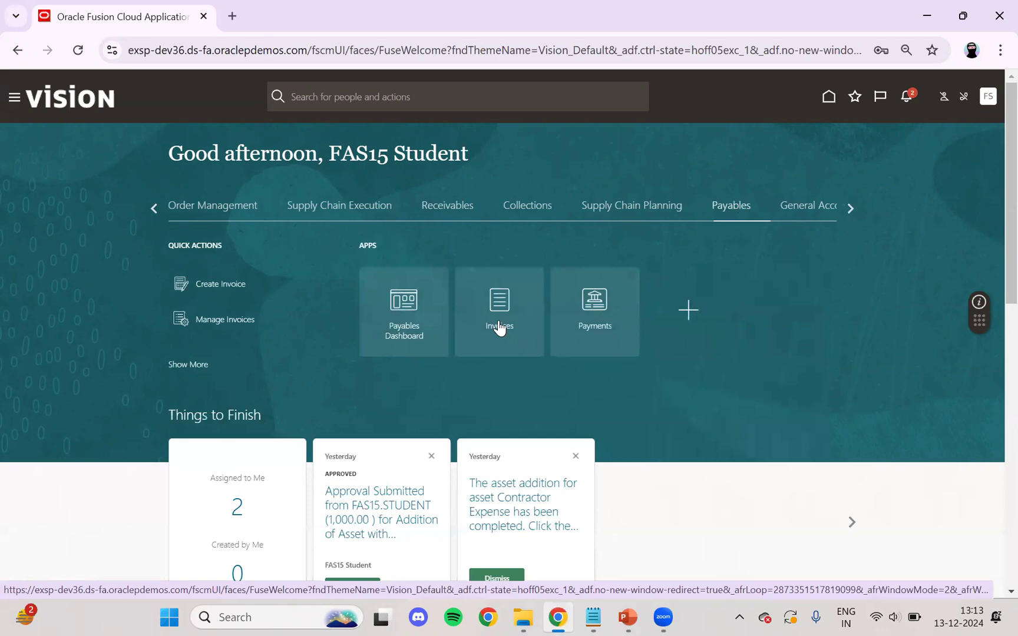
Open the Payables invoices work area and start a new invoice.
click(499, 327)
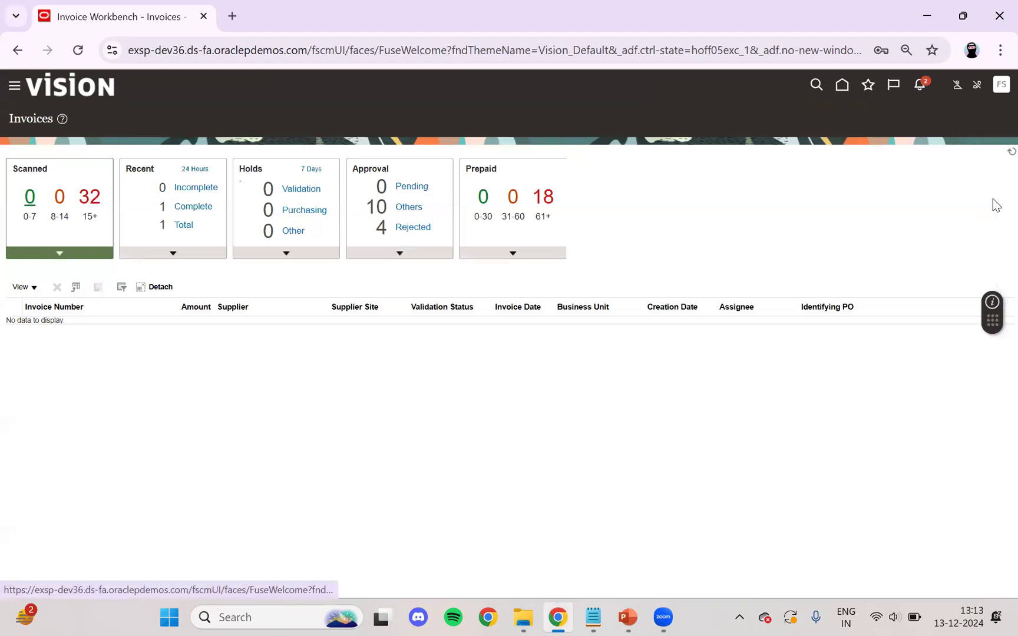
click(999, 203)
click(900, 123)
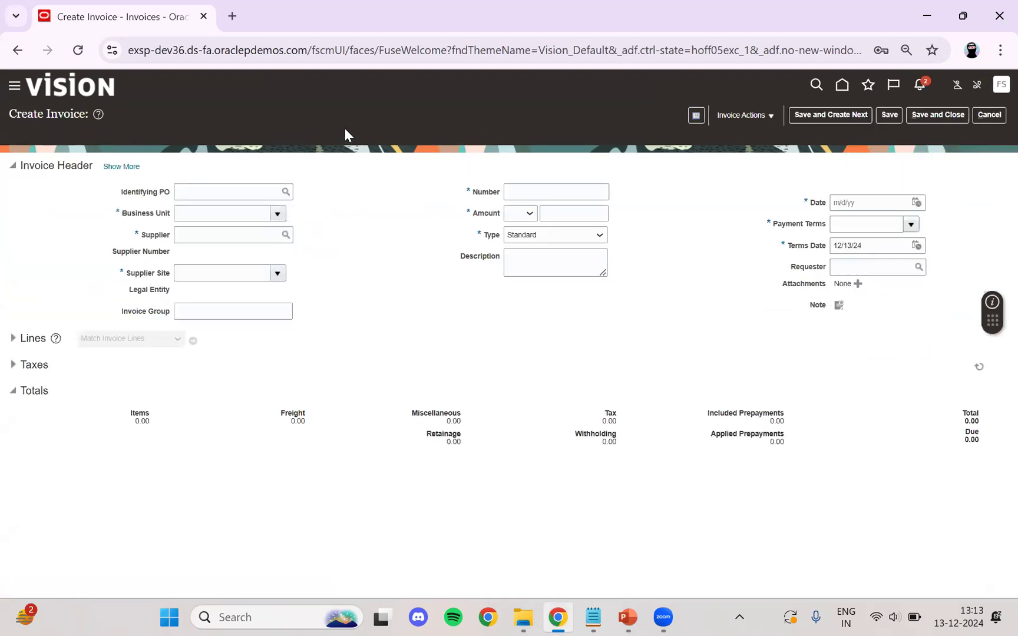
Set the invoice's business unit to US1 Business Unit and its supplier to ABC Consulting.
click(259, 218)
text(us1)
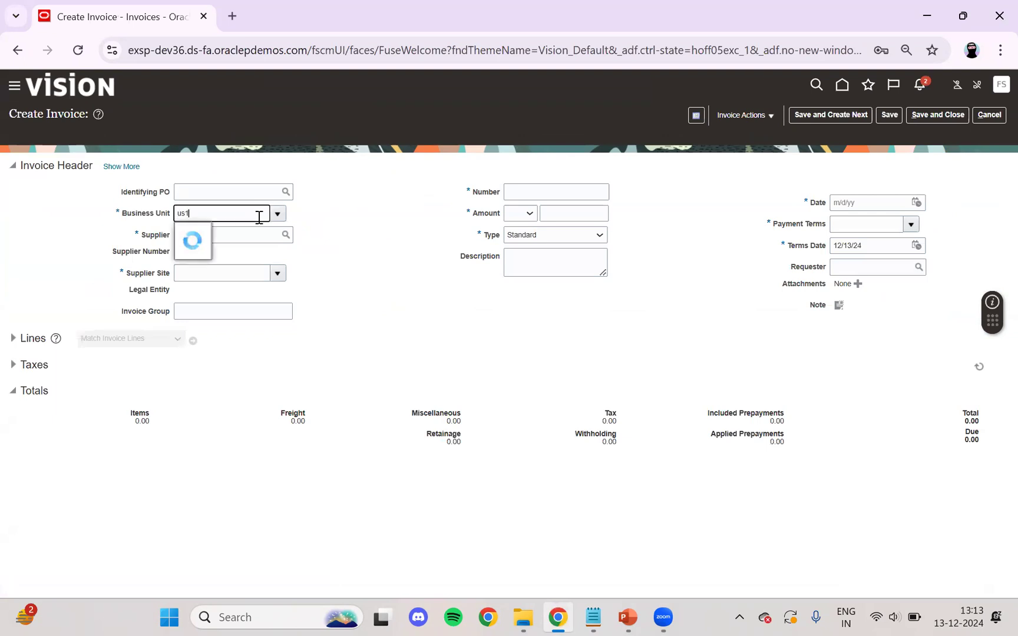
click(221, 231)
click(222, 234)
text(abc)
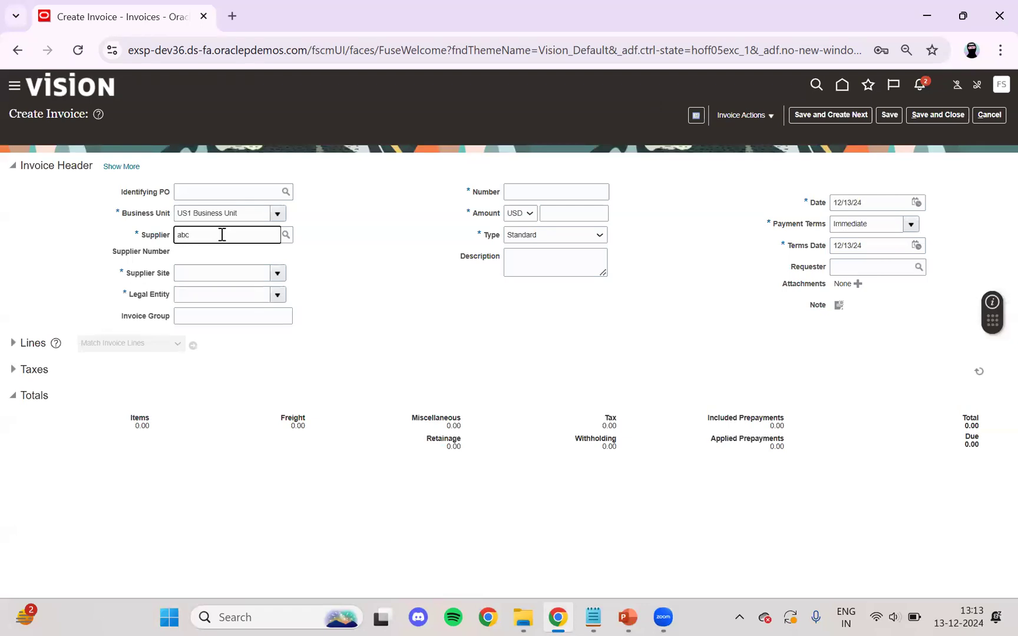
text( con)
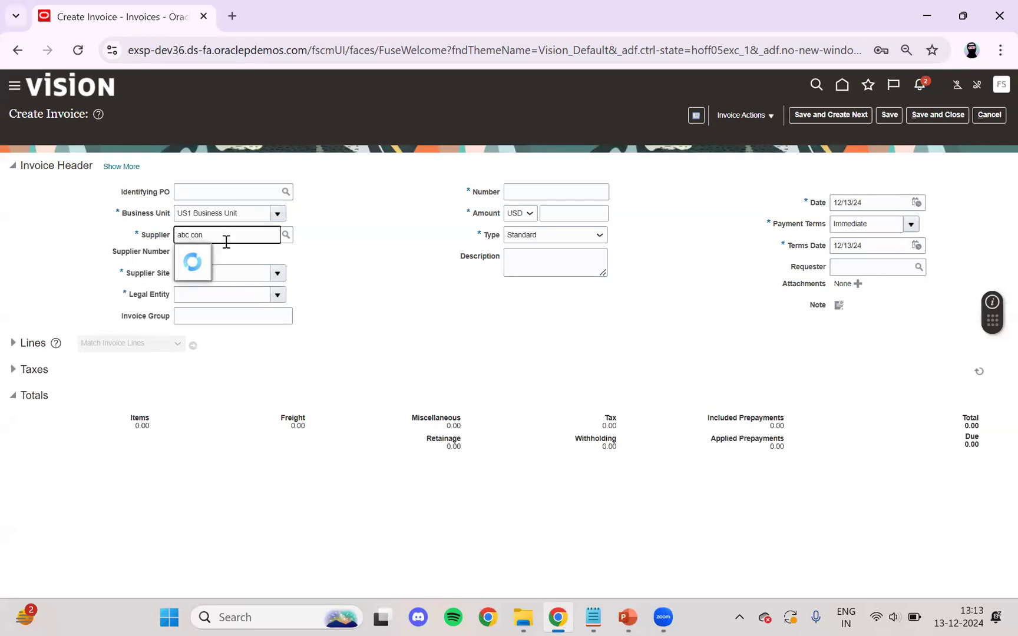
click(222, 254)
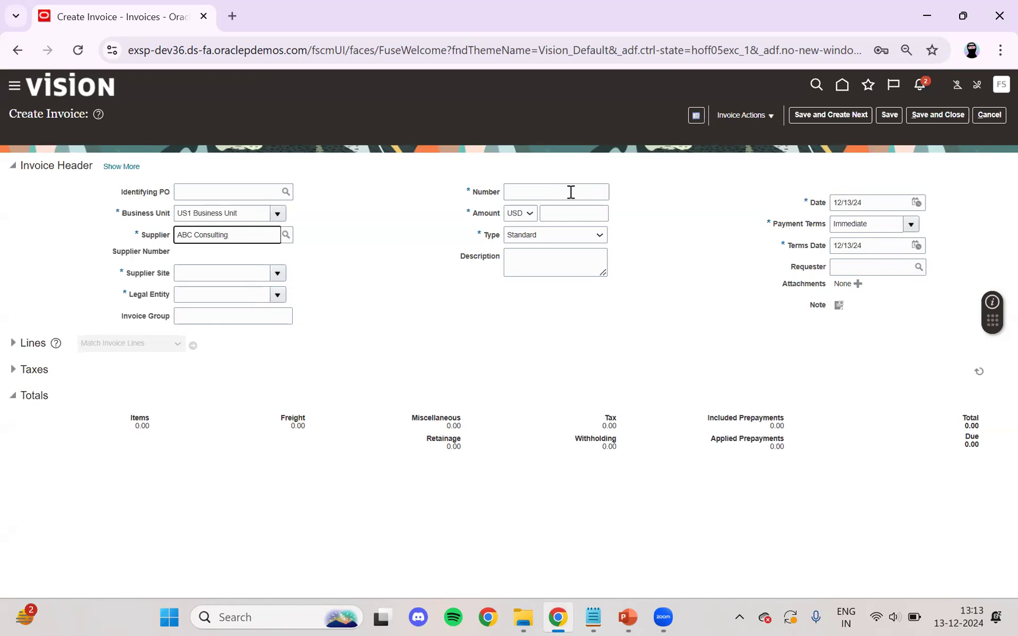
Give the invoice the number IND02 and an amount of 1000 USD.
click(570, 192)
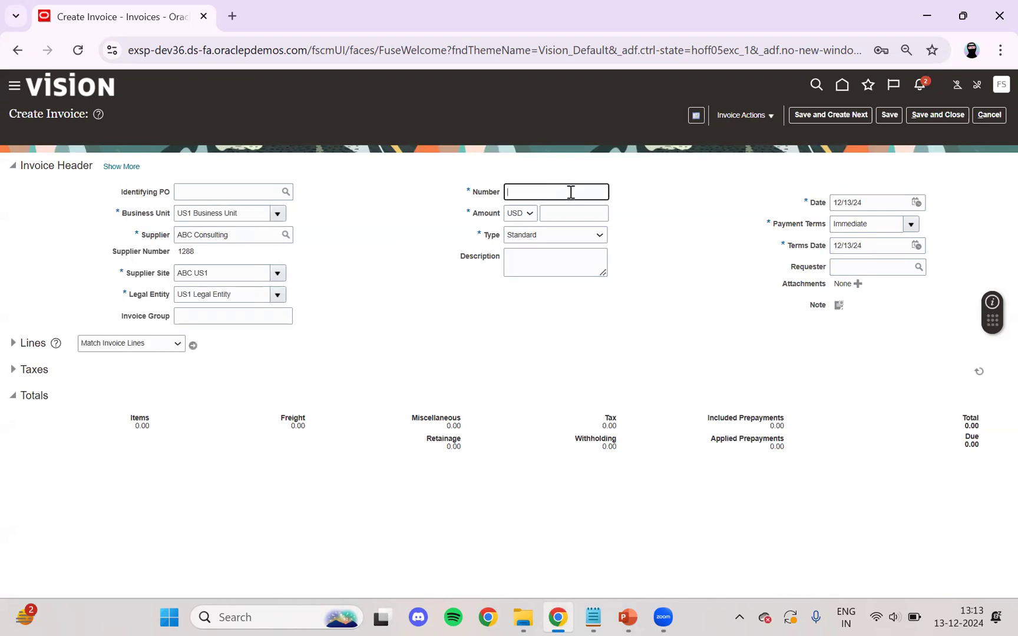
text(IND02)
key(Tab)
text(1000)
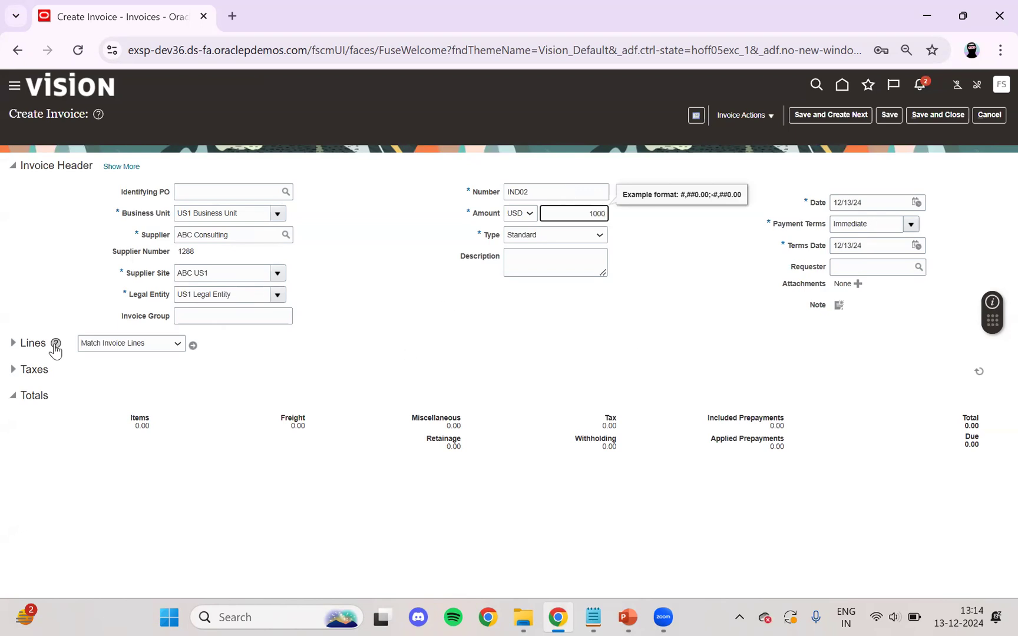
Expand the invoice lines and set the amount of item line 1 to 1000.
click(452, 336)
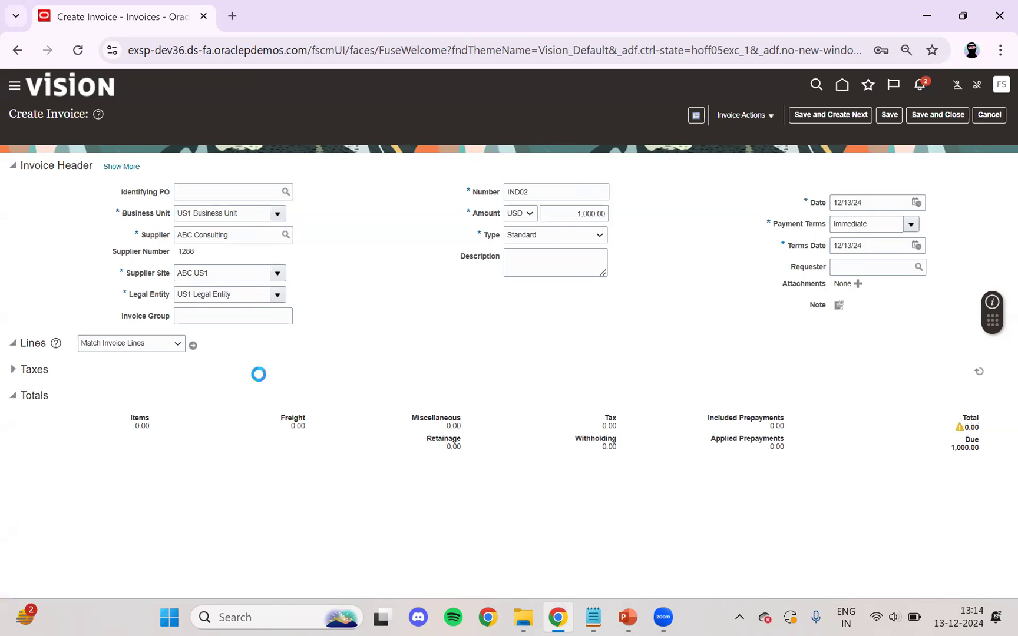
click(187, 454)
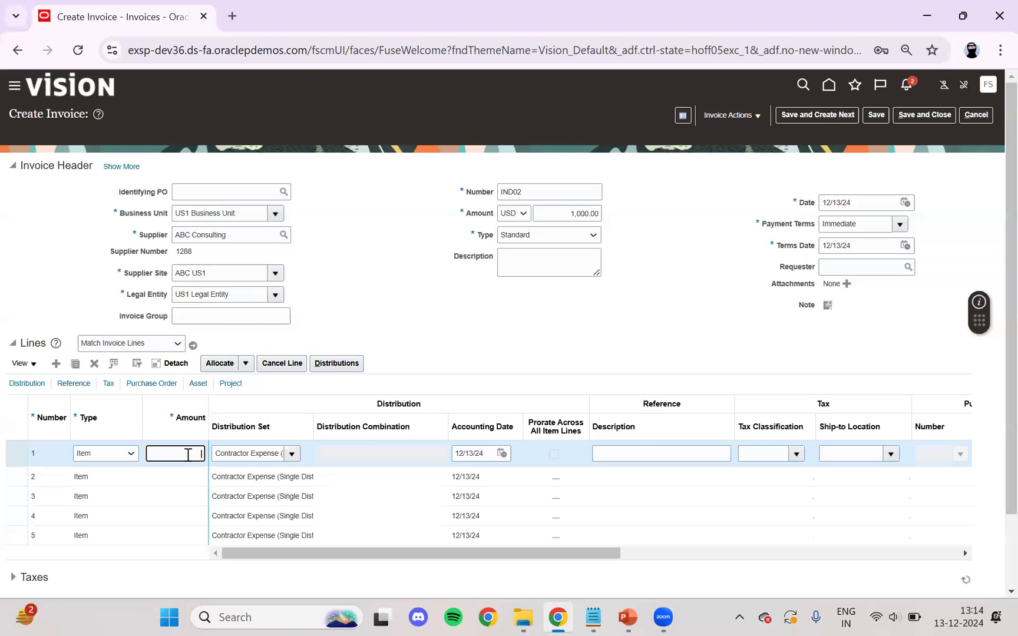
text(1000)
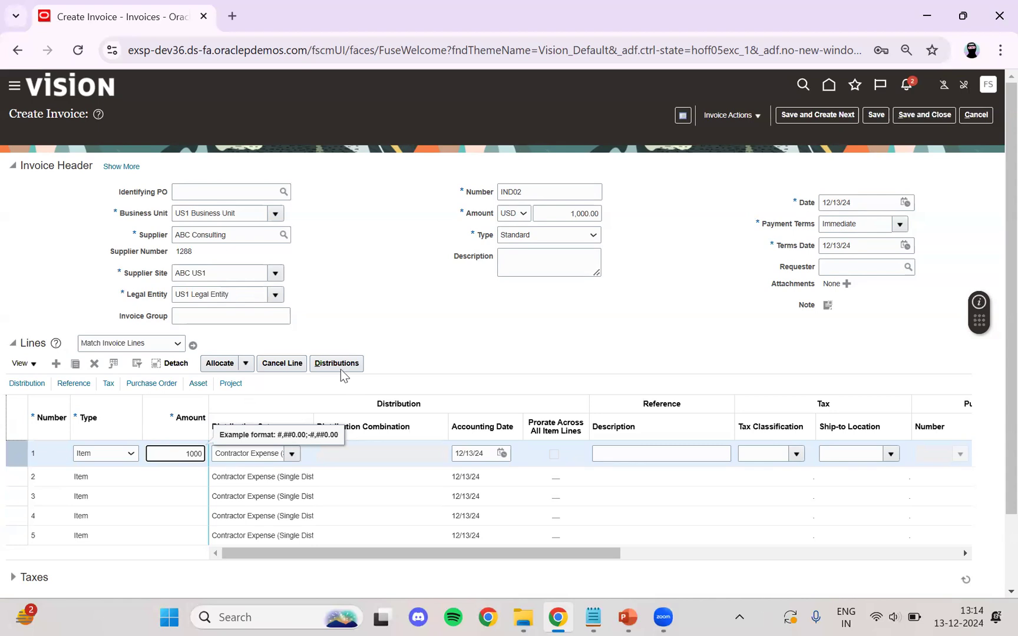
Open the account segments of the distribution combination for invoice line 1, widening its column to reach them.
click(341, 371)
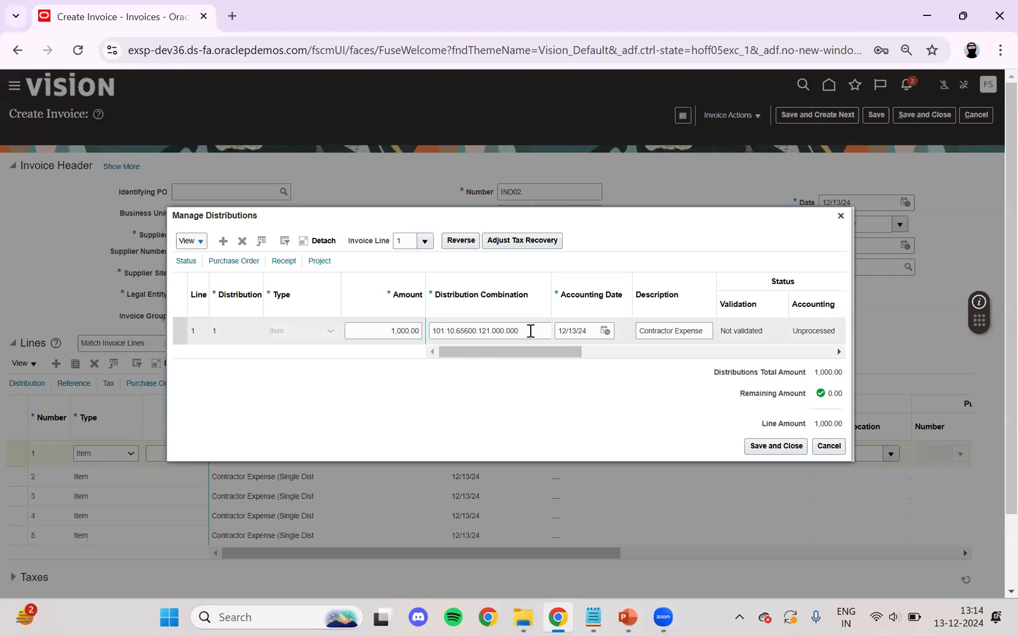
click(530, 330)
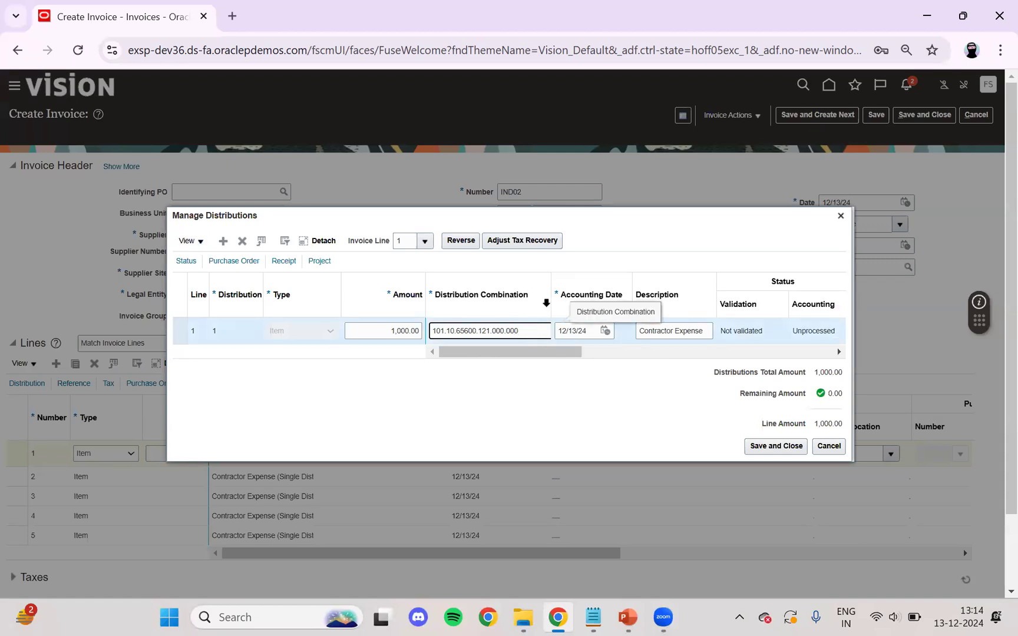
drag(550, 294, 598, 294)
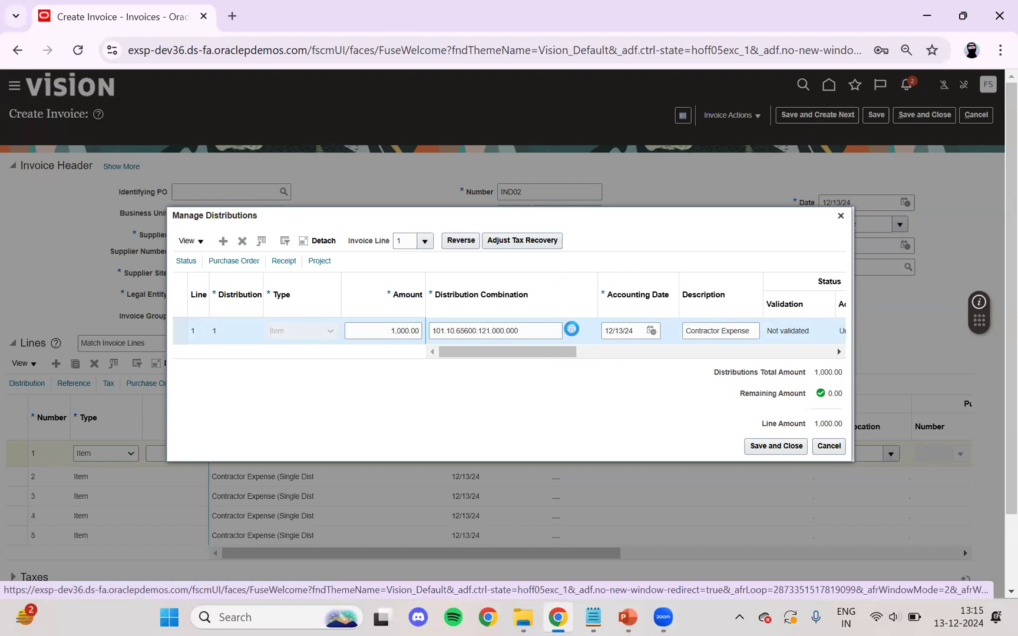
click(570, 329)
click(571, 329)
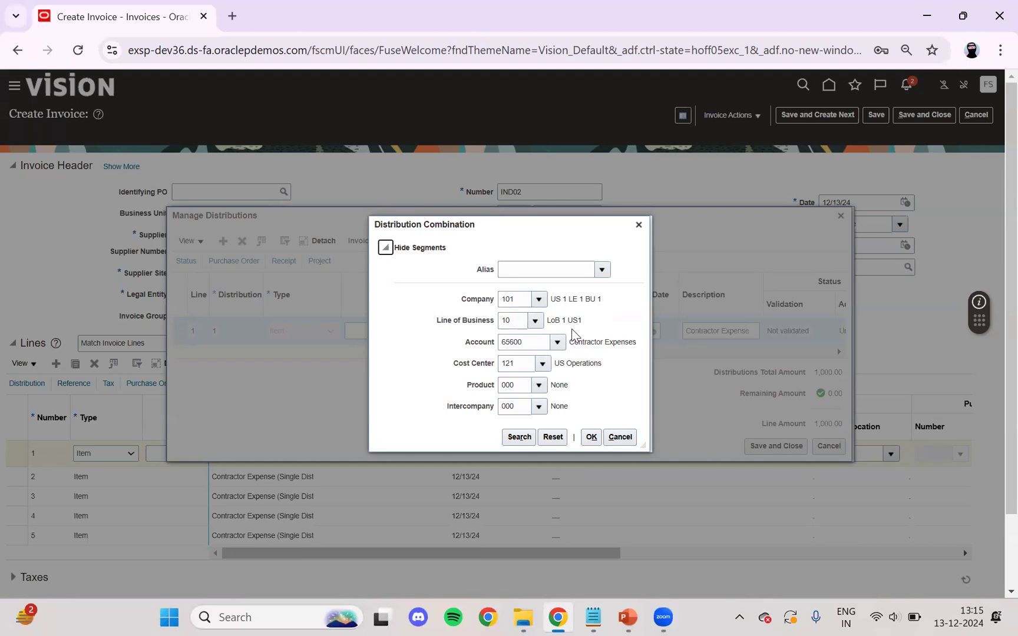
Search the distribution's Account segment values by the description "Clearing", with the value filter cleared.
click(556, 343)
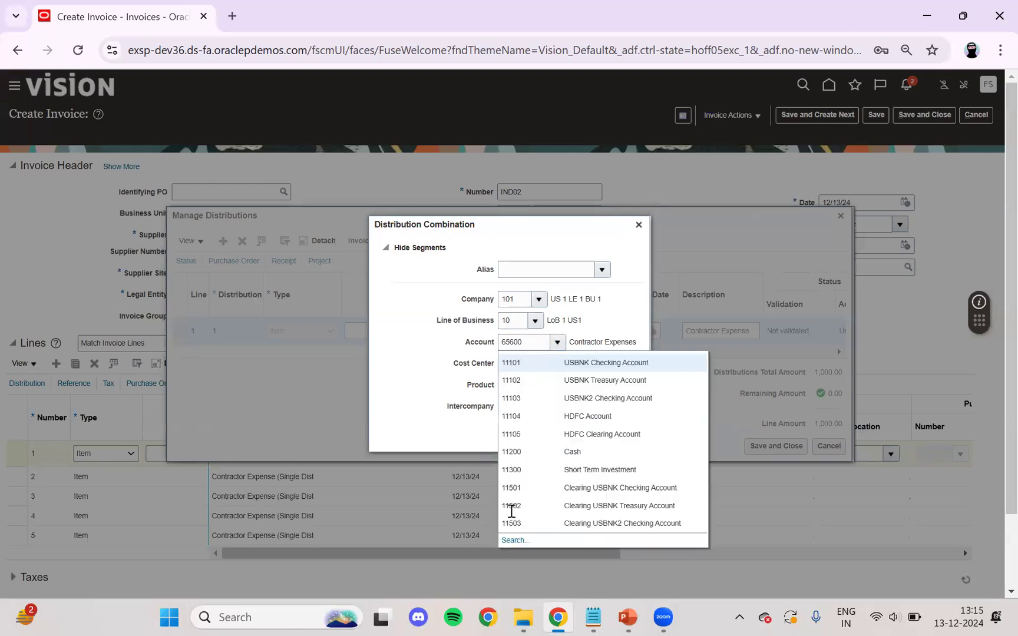
click(513, 540)
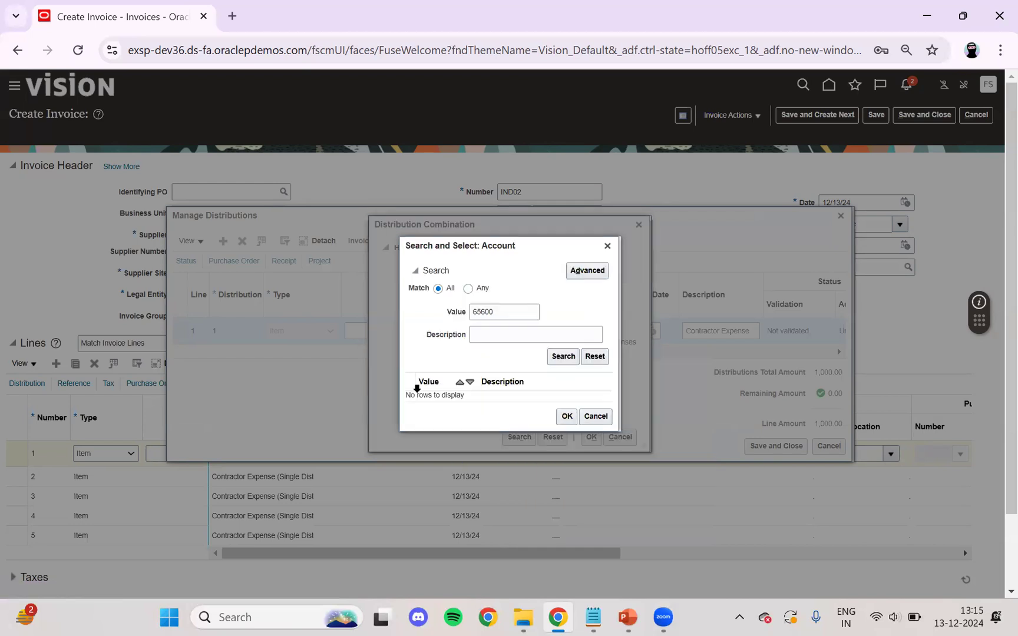
double_click(518, 314)
key(BackSpace)
key(Tab)
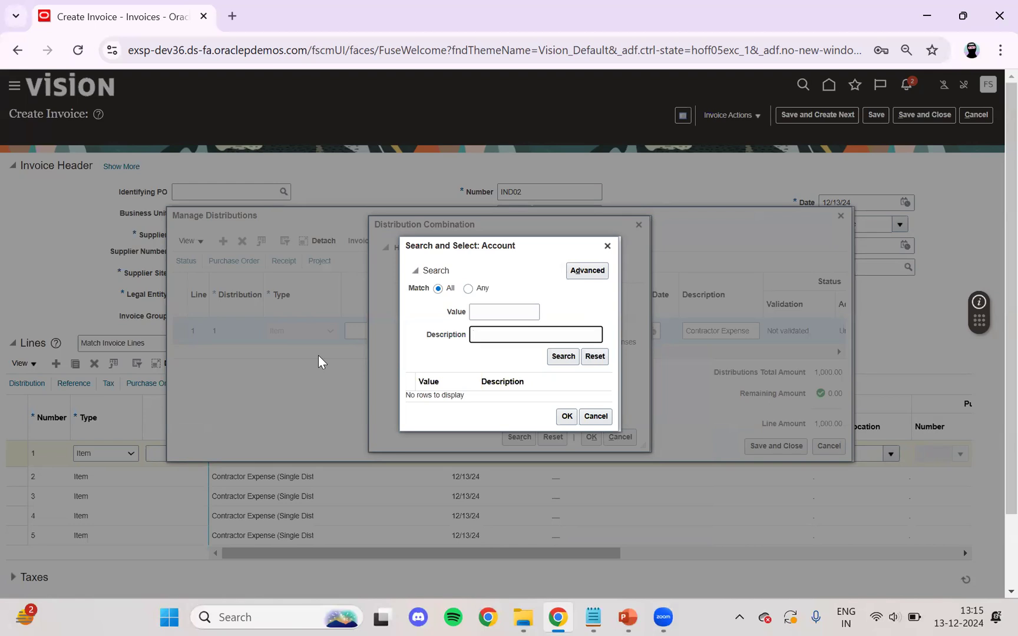
text(Clearing)
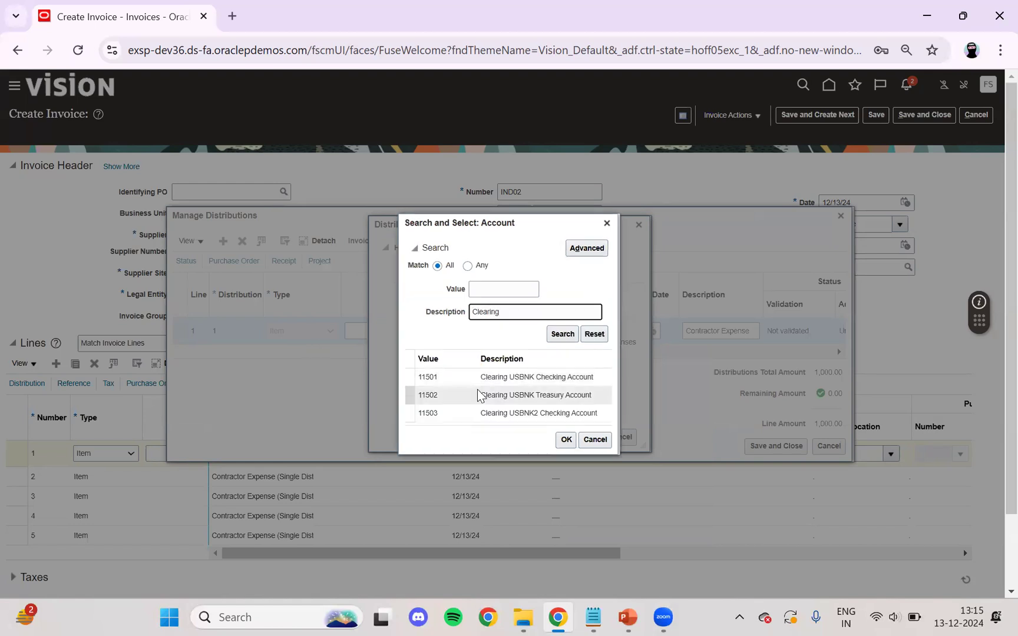
Search the account values for the description "Asset", choose account 15910 for the distribution combination and save the distribution.
drag(519, 312, 472, 317)
key(BackSpace)
text(Asset)
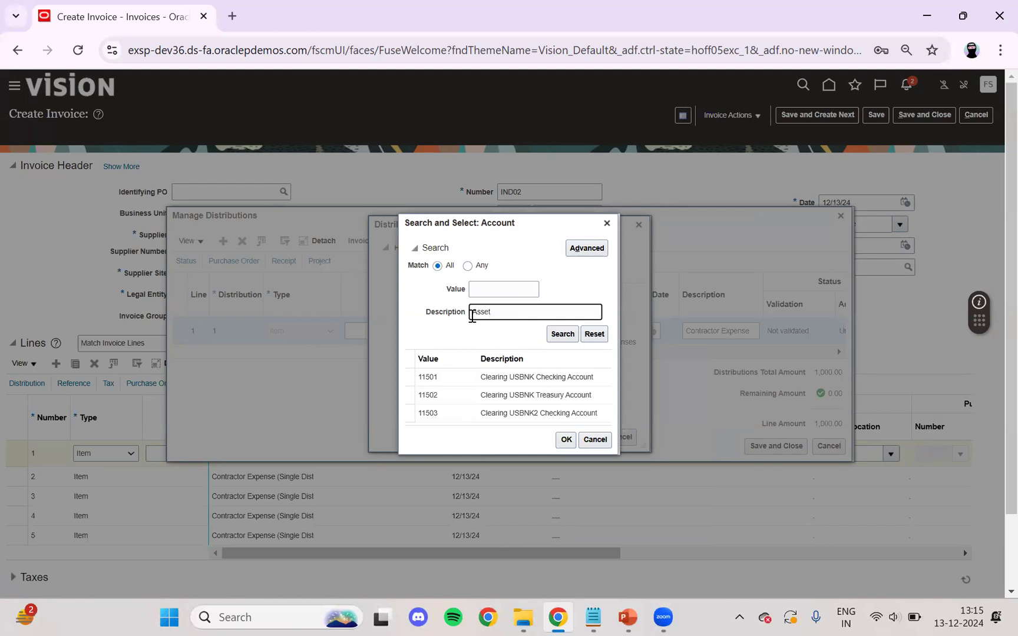
key(Return)
click(479, 358)
click(590, 437)
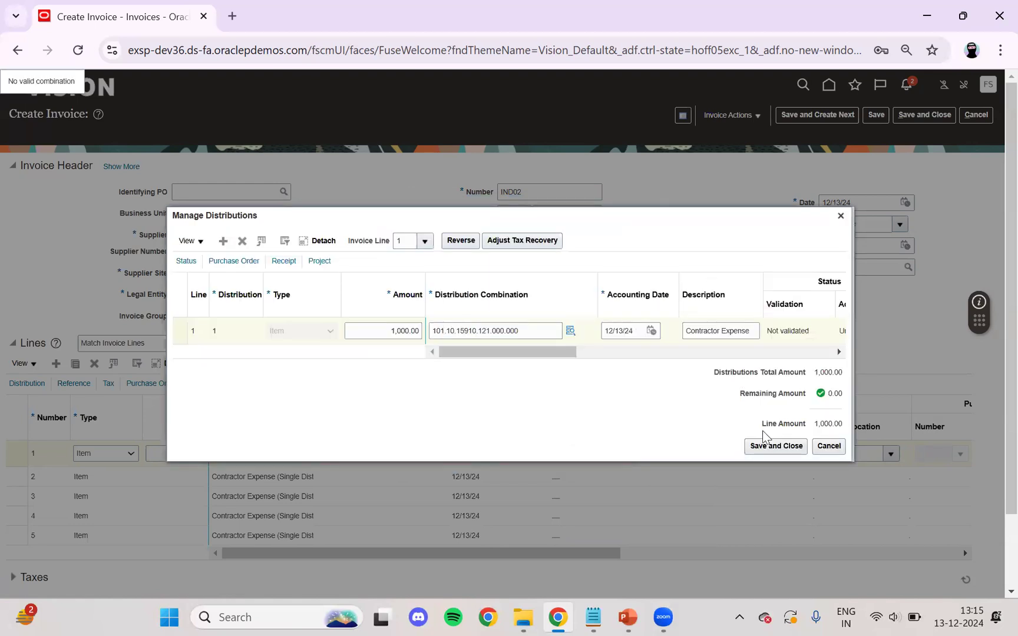
click(764, 447)
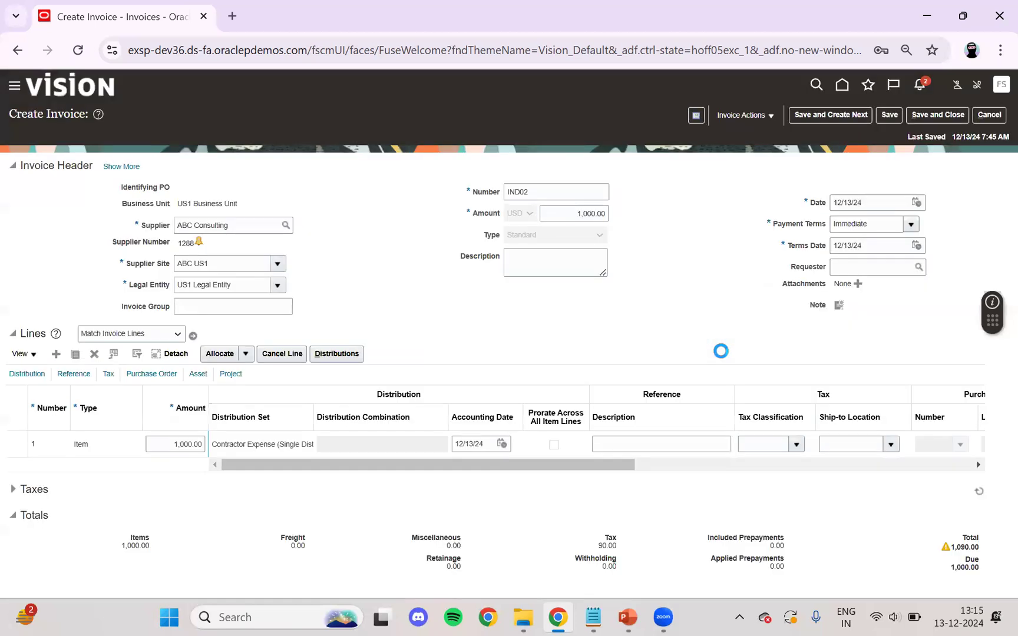
Enable Track as Asset on invoice line 1, and save and validate the invoice.
drag(261, 465, 499, 481)
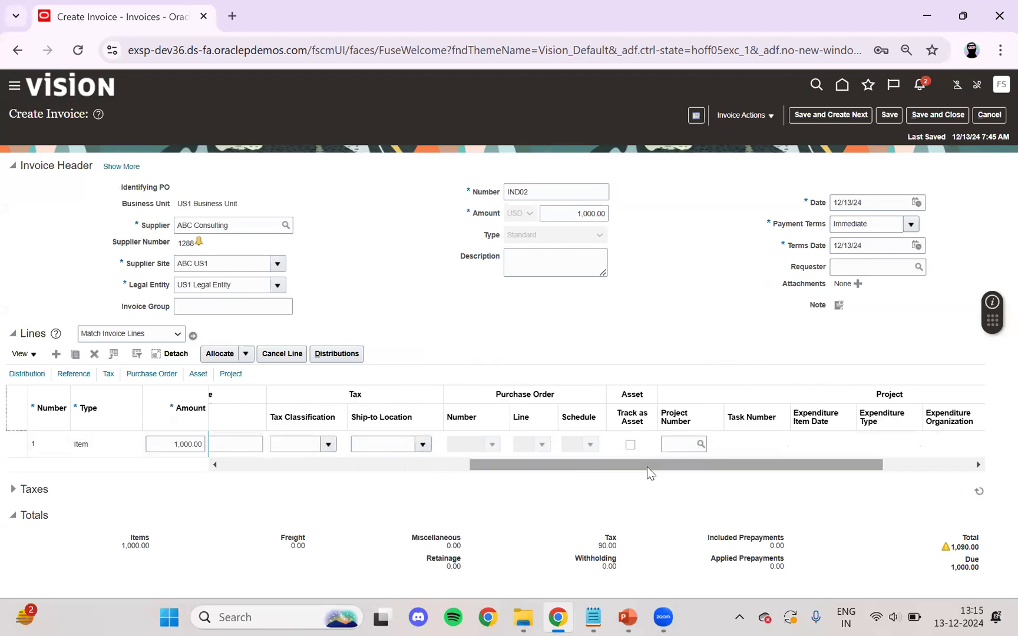
click(630, 445)
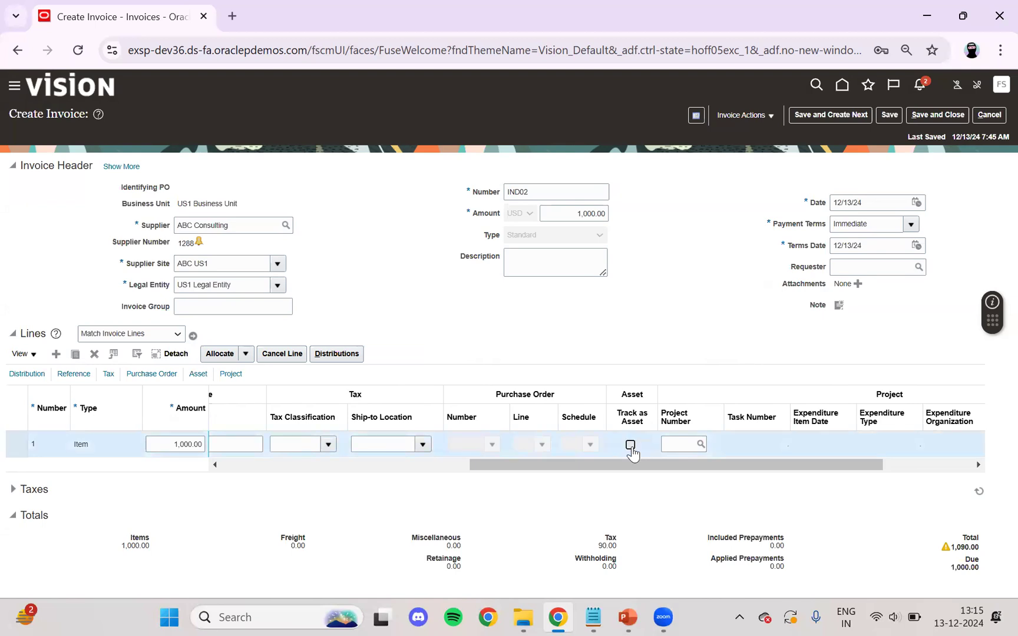
click(889, 115)
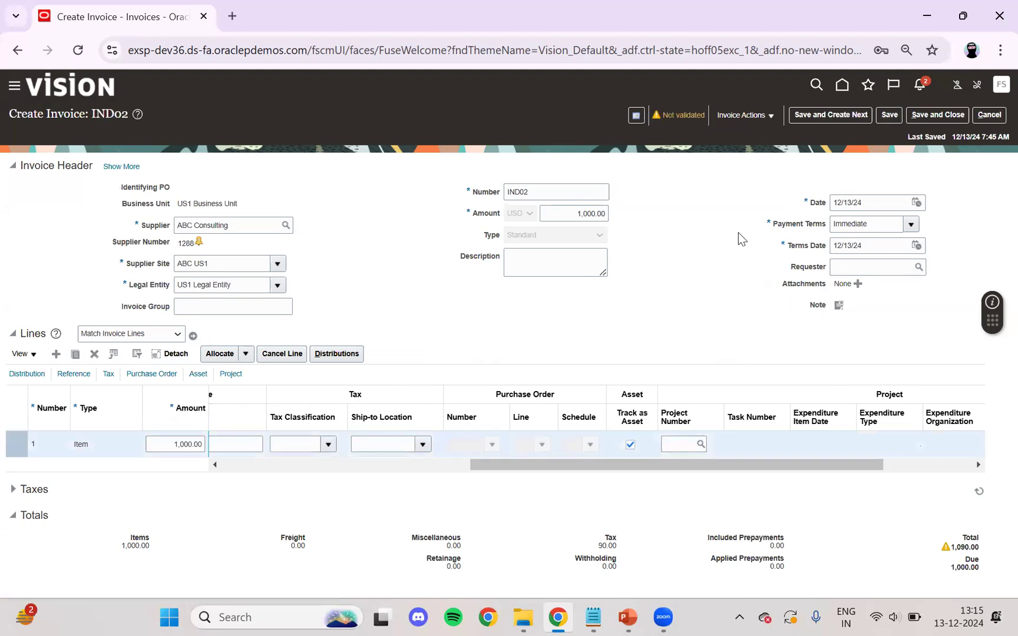
click(769, 120)
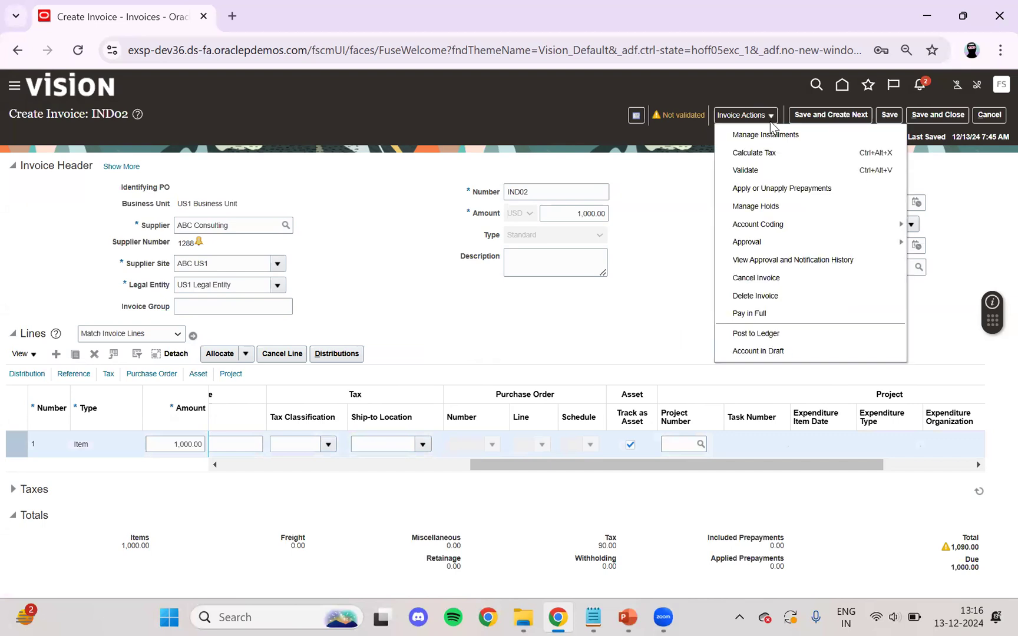
click(751, 170)
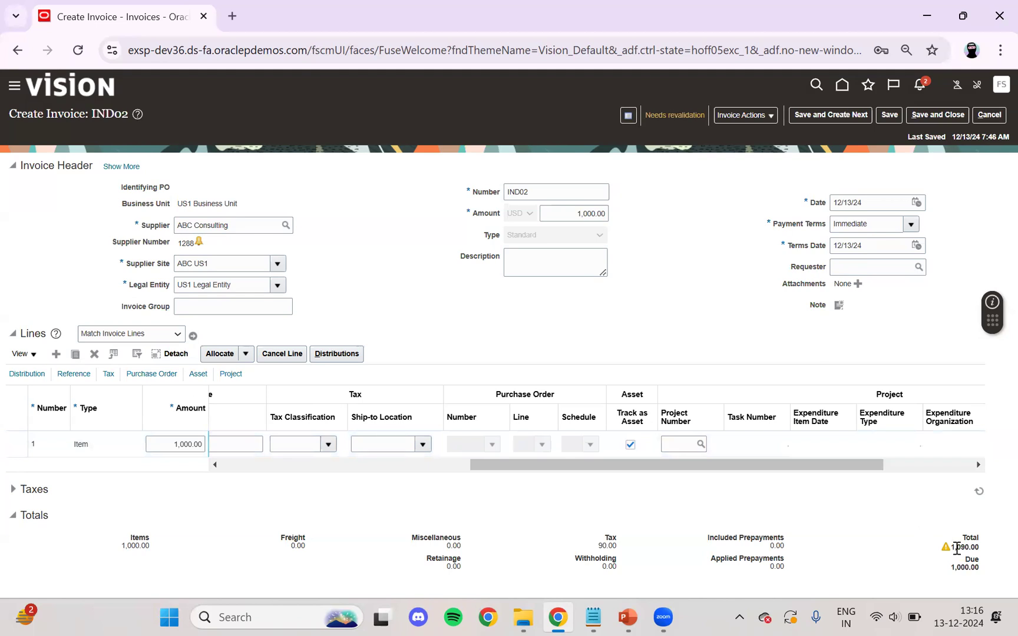
Set the invoice header amount to 1,090.00 by copying the invoice total, and validate the invoice again.
drag(951, 548, 981, 552)
key(ctrl+c)
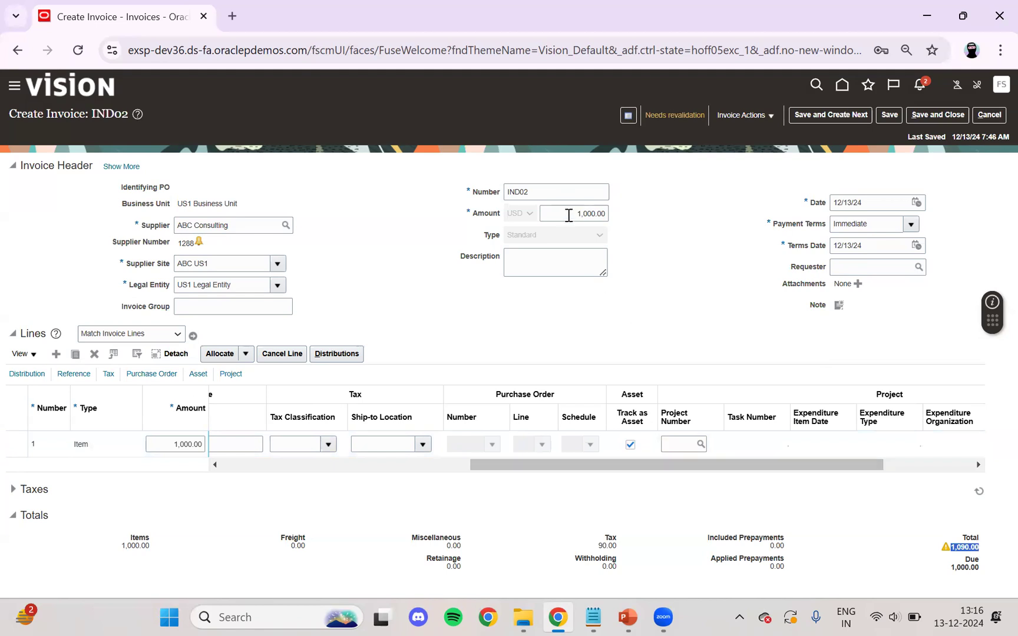
drag(569, 215, 651, 214)
key(ctrl+v)
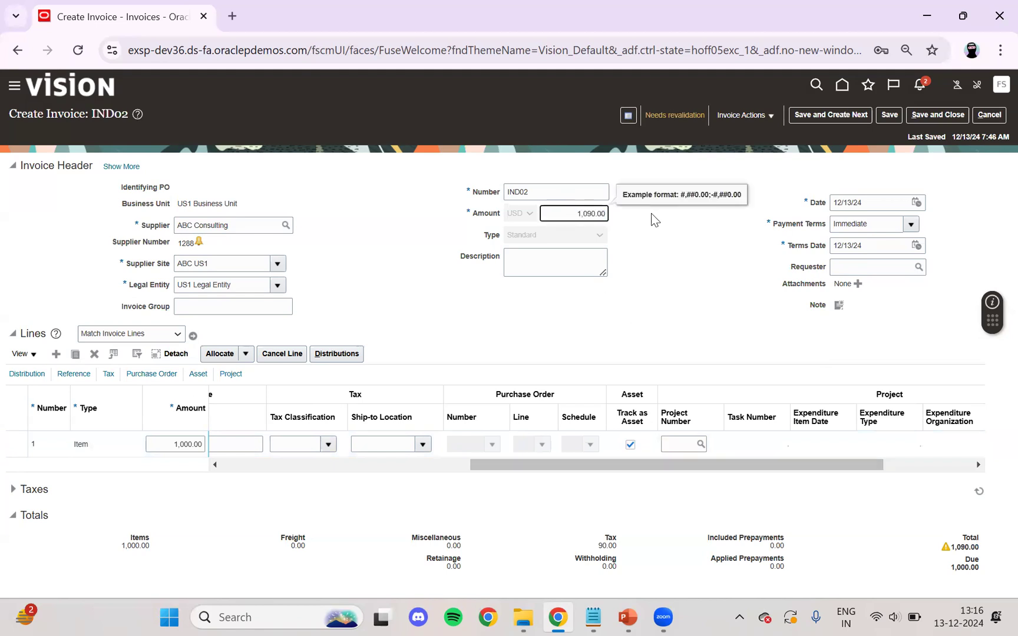
click(737, 116)
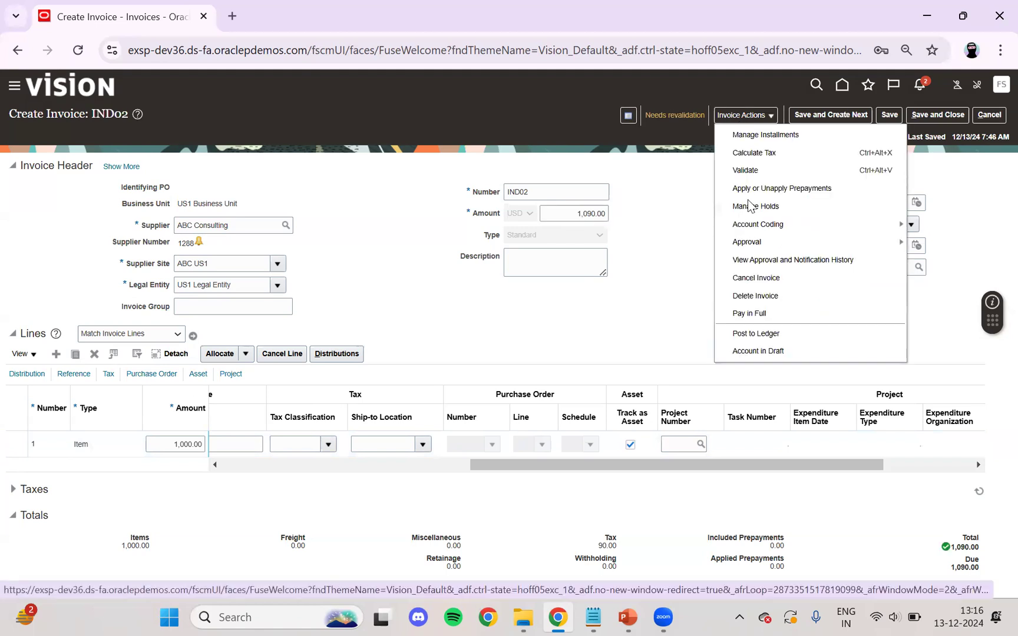
click(745, 171)
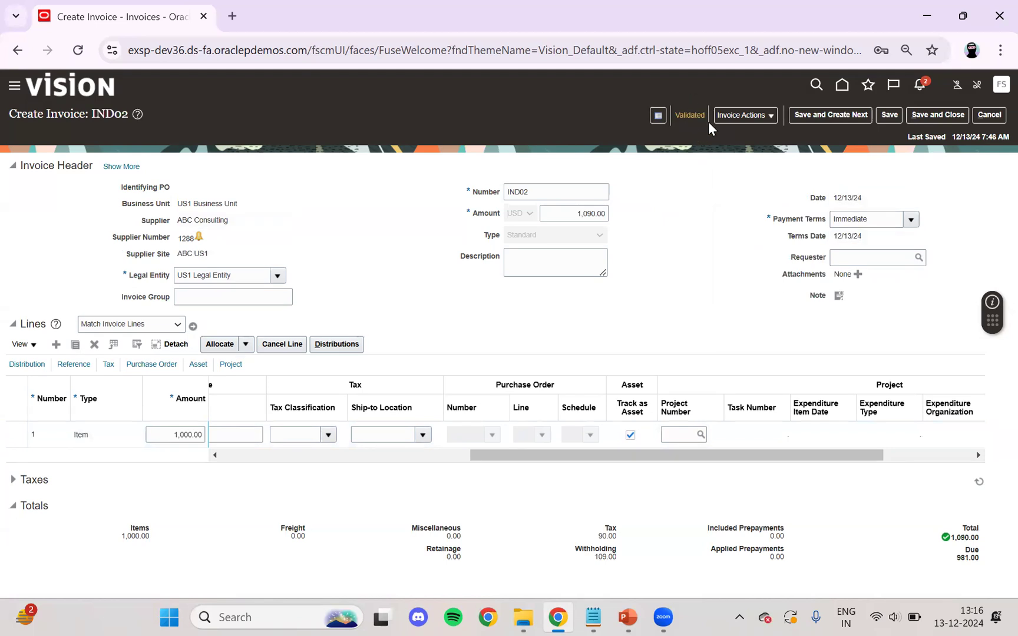
Post the validated invoice to the ledger, dismiss the confirmation, and save and close the invoice.
click(743, 116)
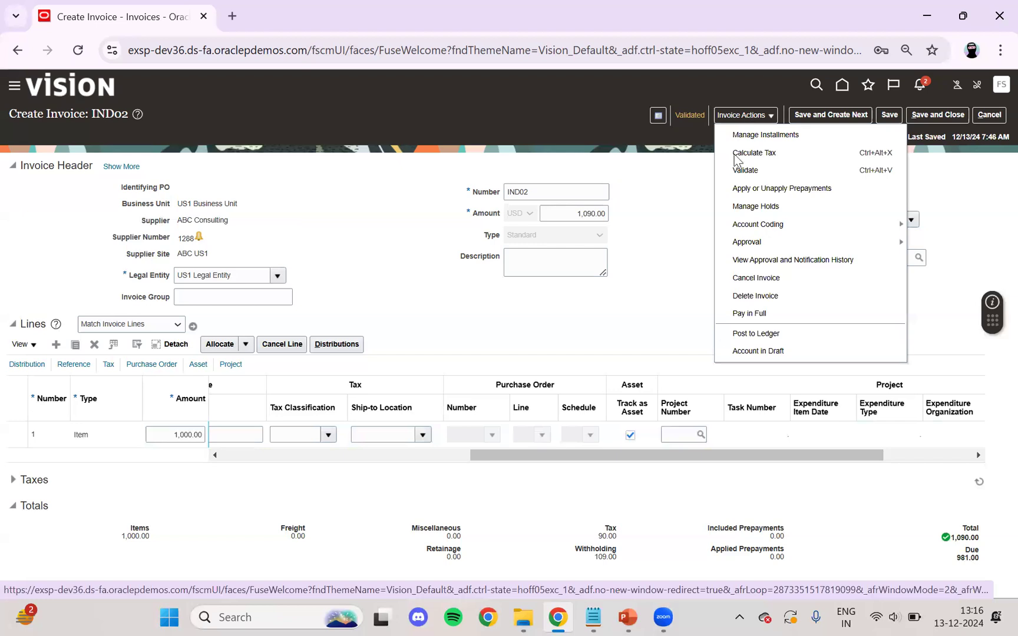
click(748, 335)
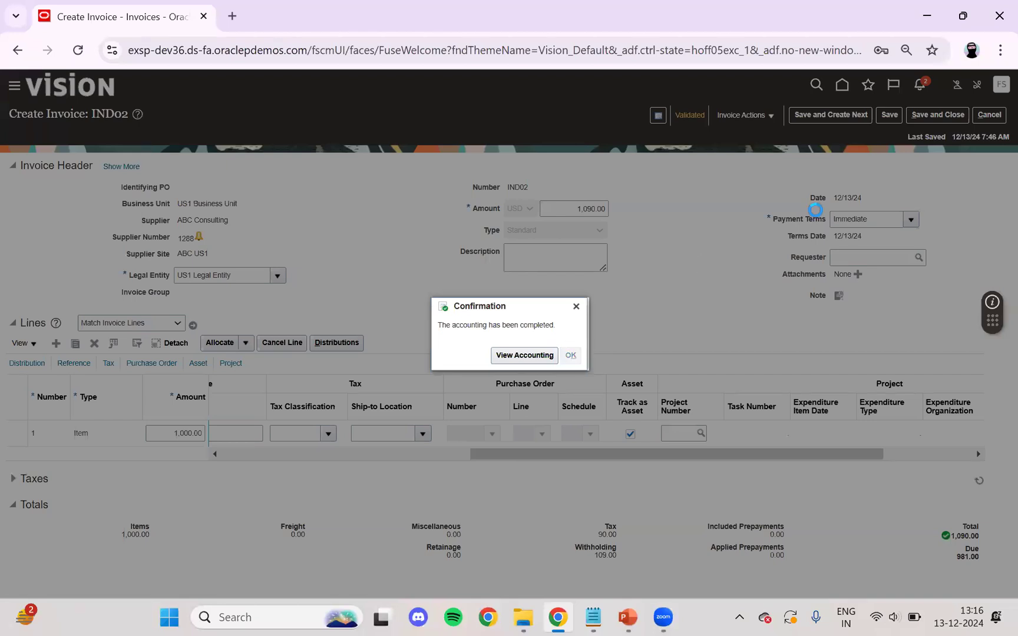
key(Escape)
click(952, 116)
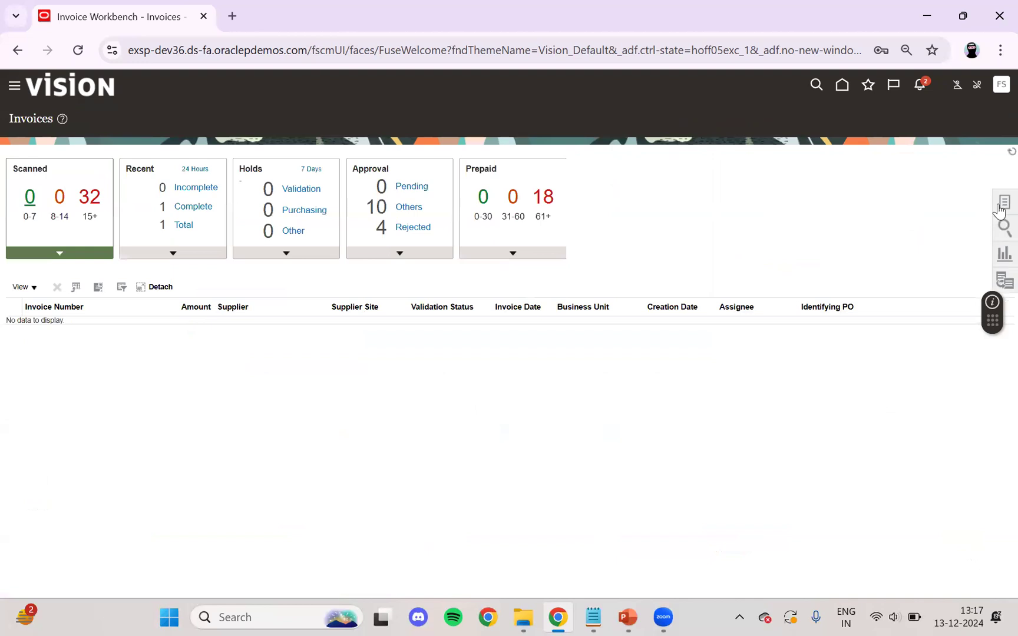
Start the Create Mass Additions process from the invoice tasks and set its accounting date to 12/13/24.
click(1004, 202)
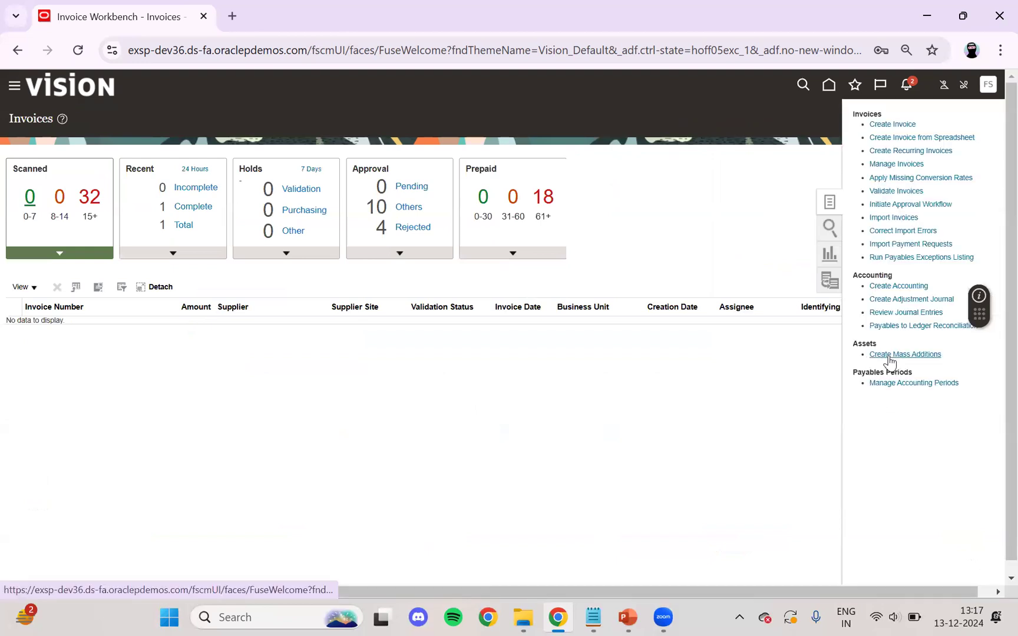
click(890, 356)
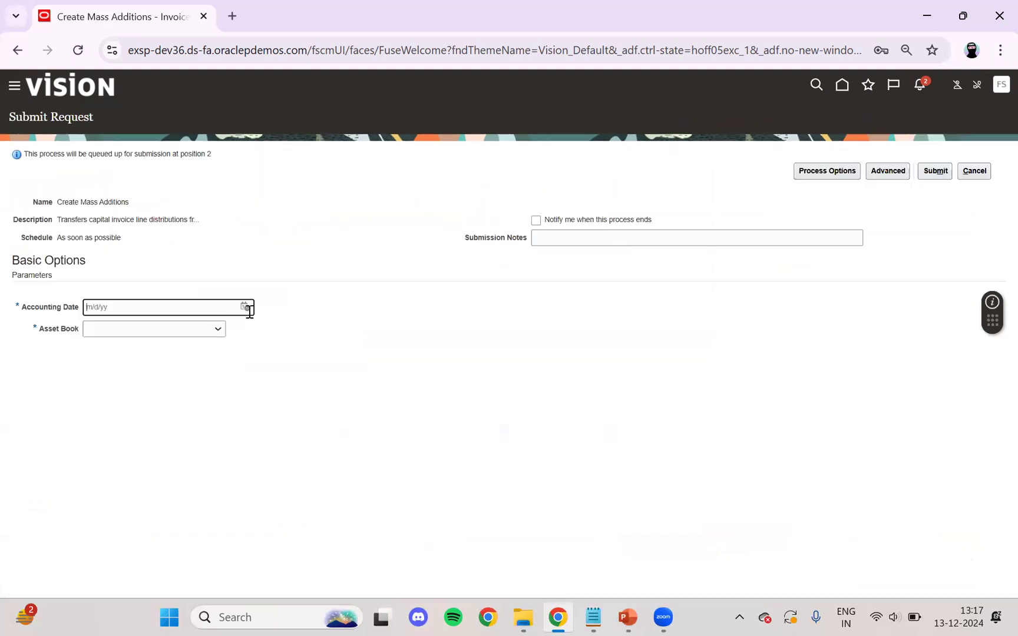
click(245, 308)
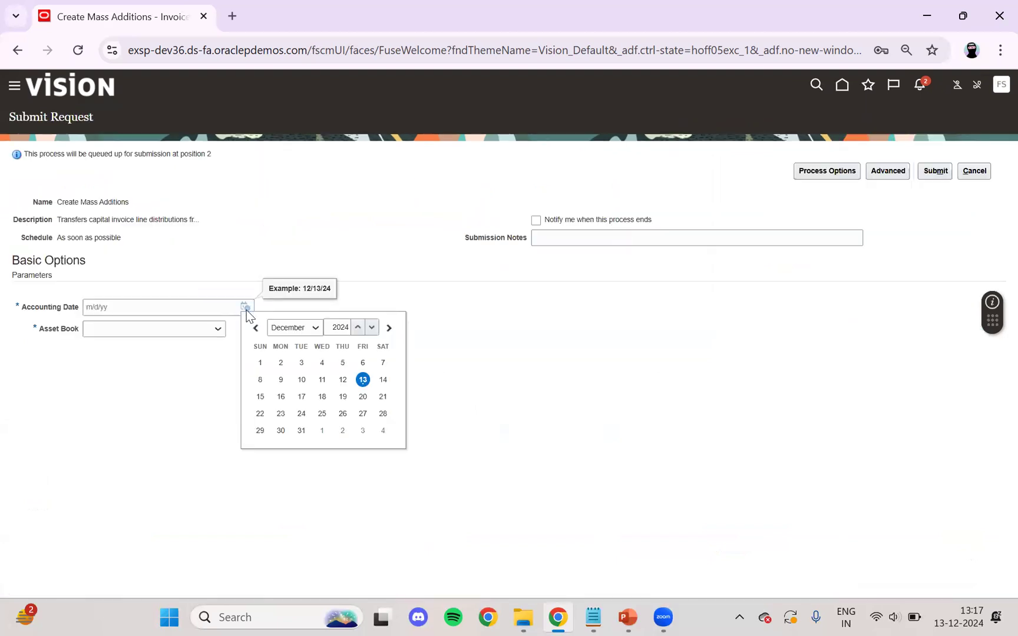
click(362, 383)
Choose US CORP as the asset book, submit the Create Mass Additions request and highlight its process number.
click(218, 329)
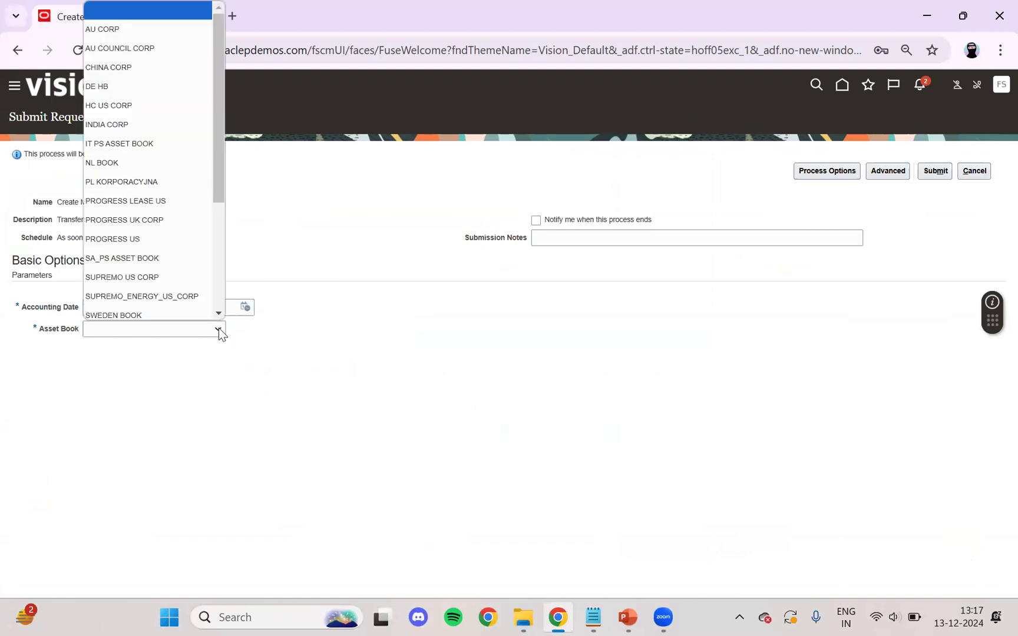
key(u)
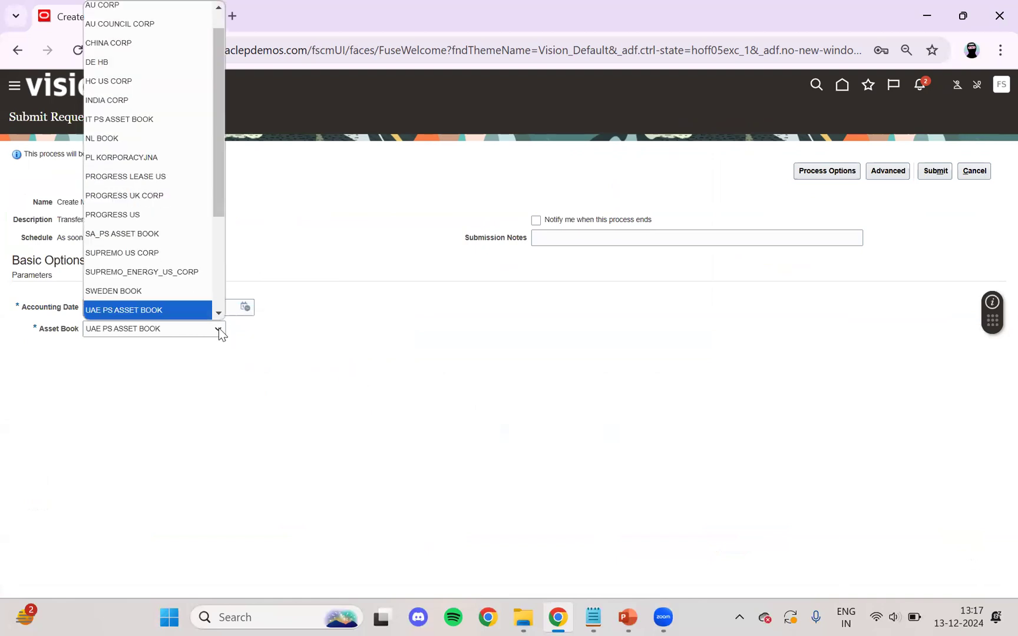
key(Down)
key(Down)
key(Down)
key(Down)
key(Return)
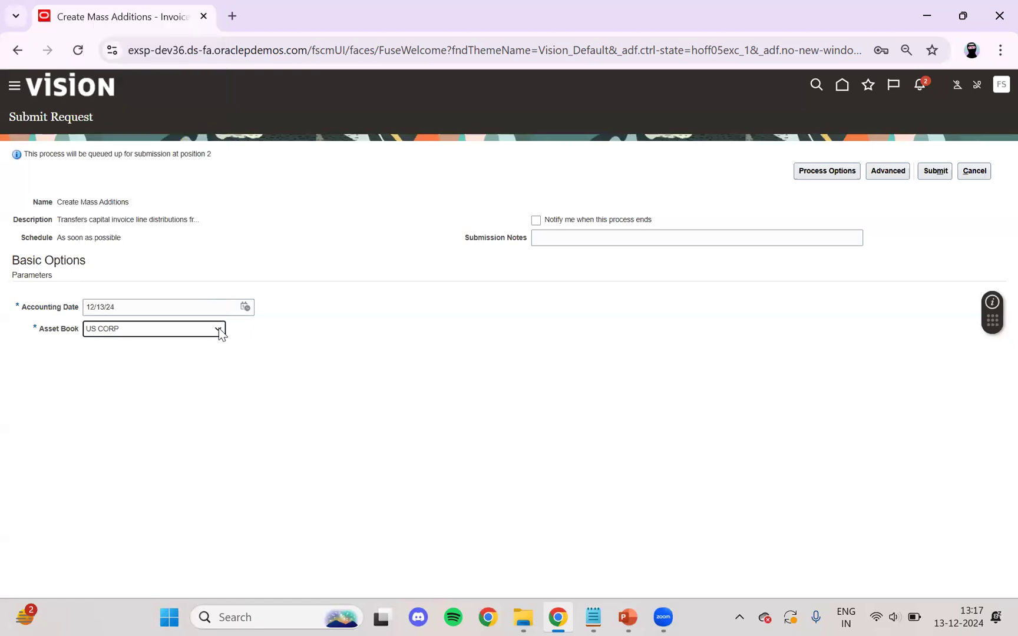
click(935, 173)
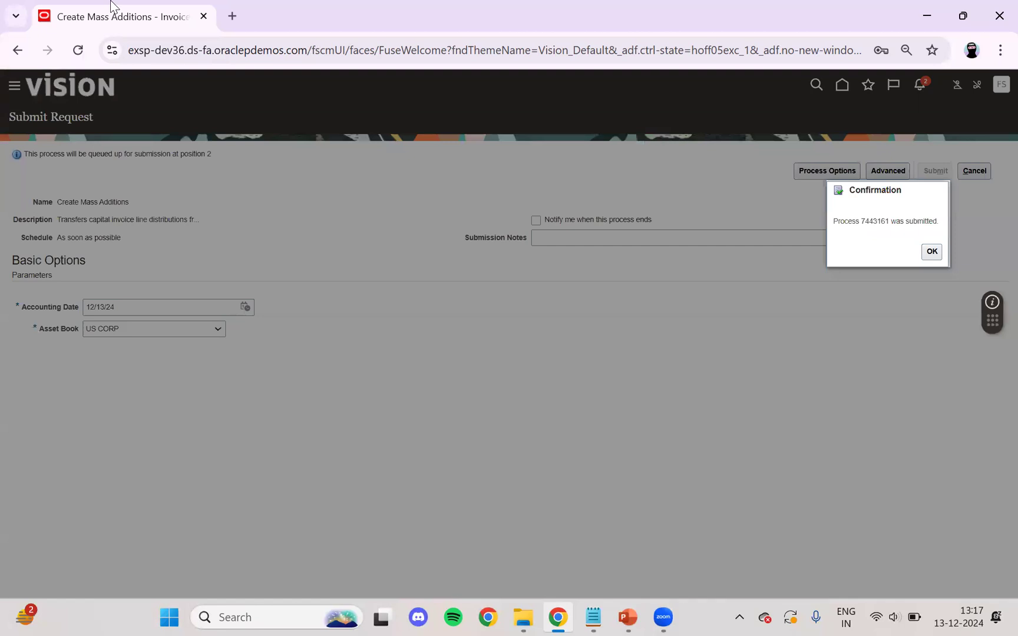
double_click(871, 223)
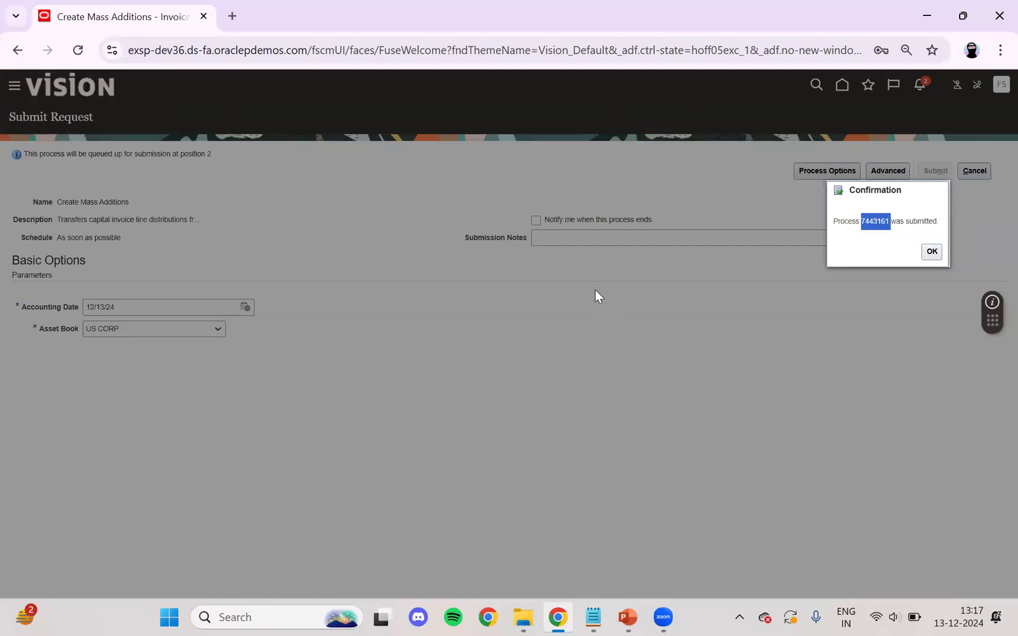
Open Scheduled Processes in a duplicate browser tab, allowing site notifications and leaving the request page without saving.
right_click(126, 15)
click(182, 156)
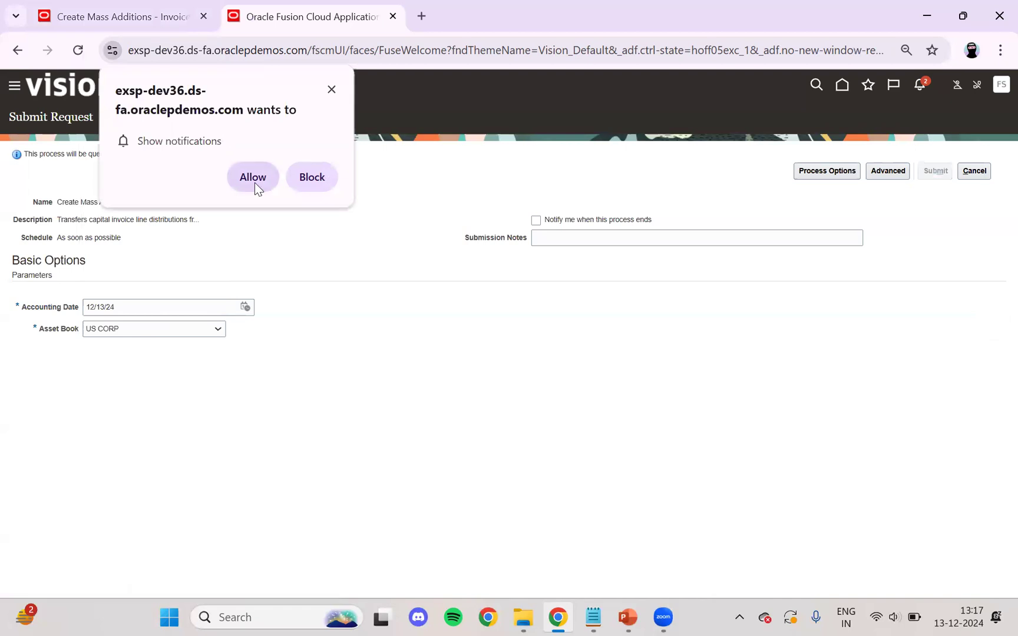
click(254, 177)
drag(462, 232, 442, 508)
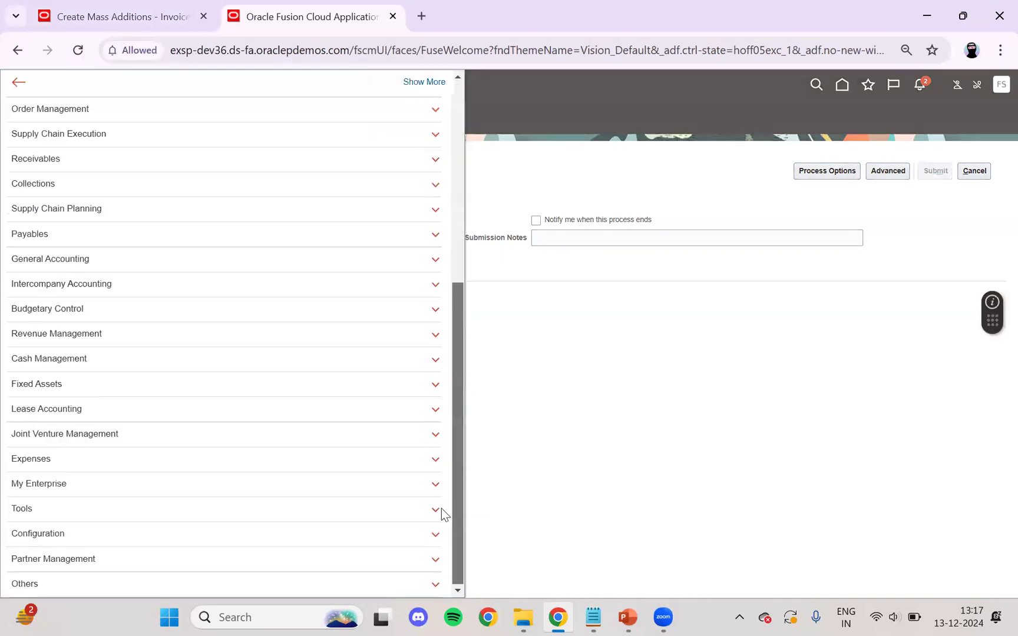
click(106, 510)
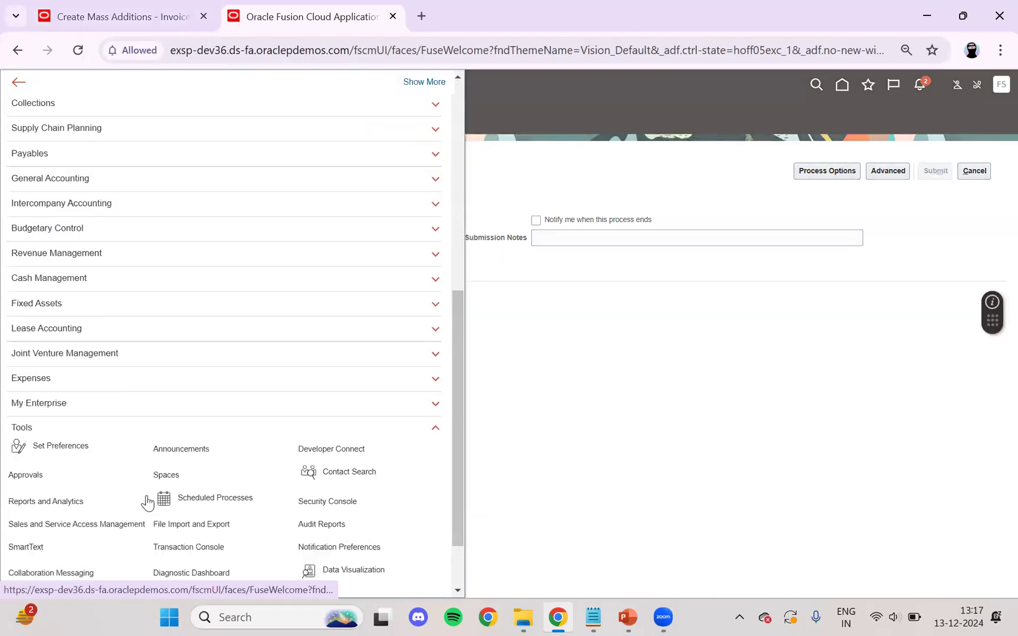
click(163, 498)
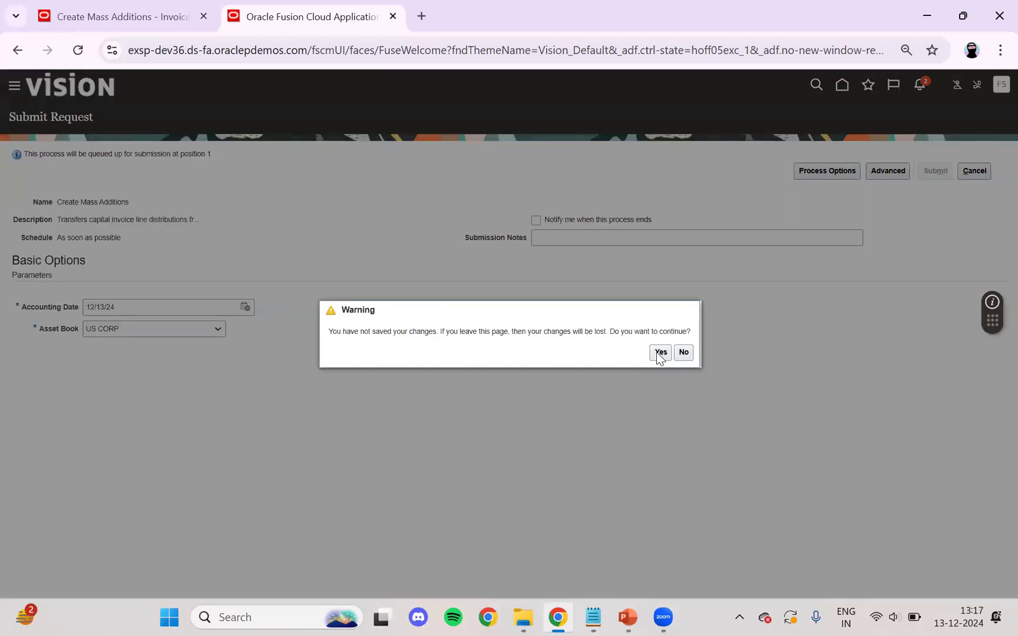
click(660, 353)
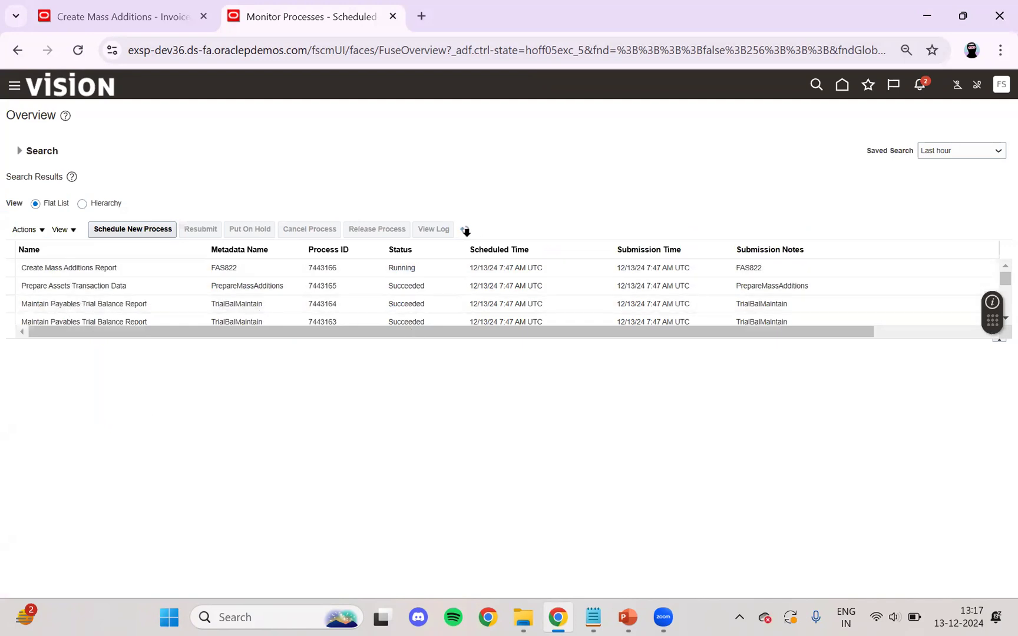
Refresh the process list, open the Create Mass Additions Report output and examine its invoice lines and costs.
click(465, 230)
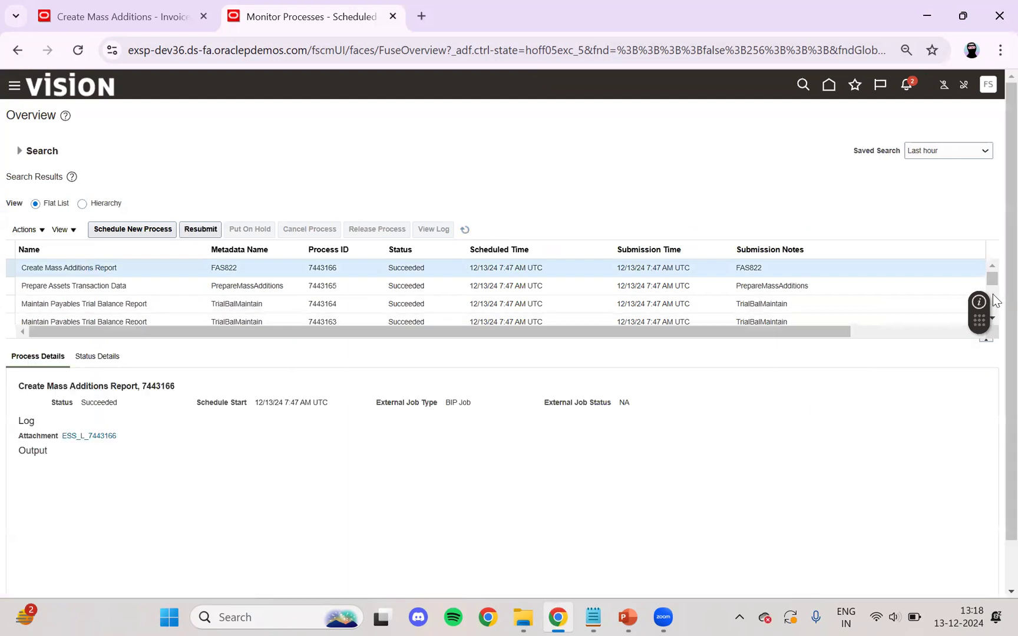
scroll(993, 295, down, 1)
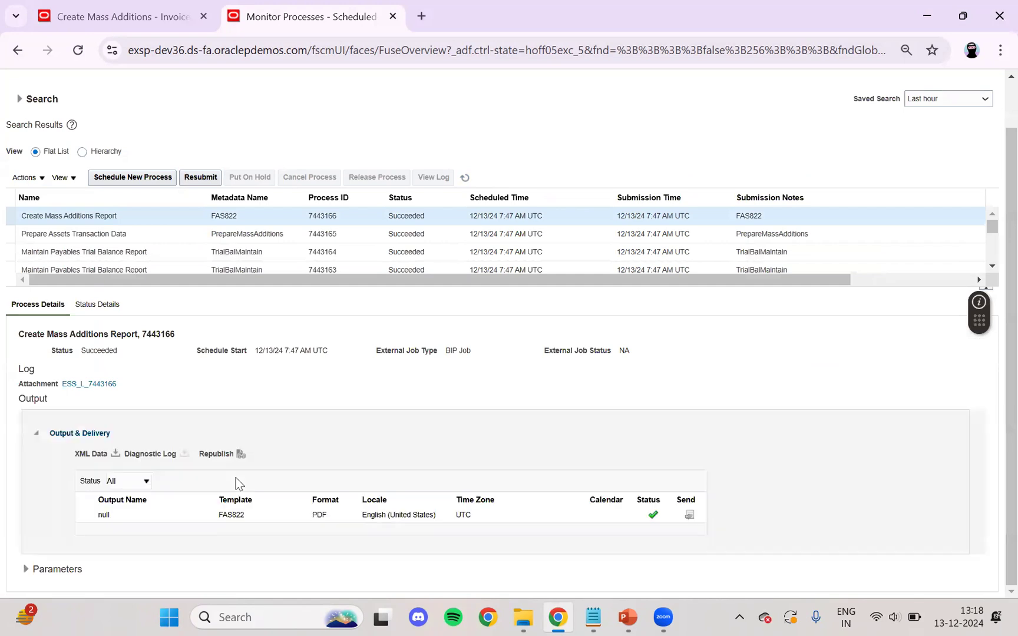
click(103, 515)
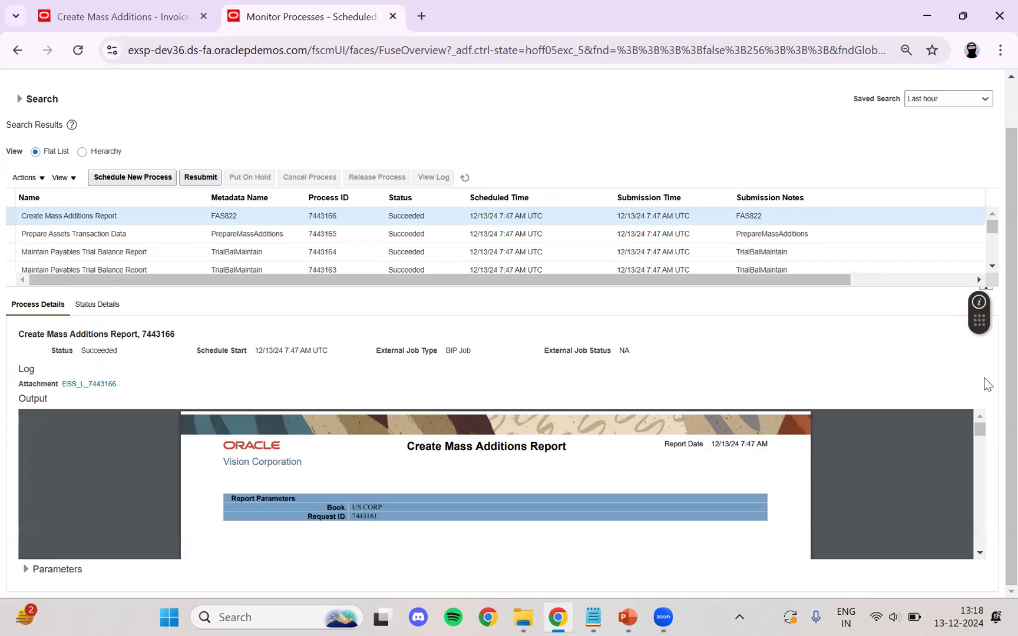
click(980, 552)
click(979, 552)
click(979, 552)
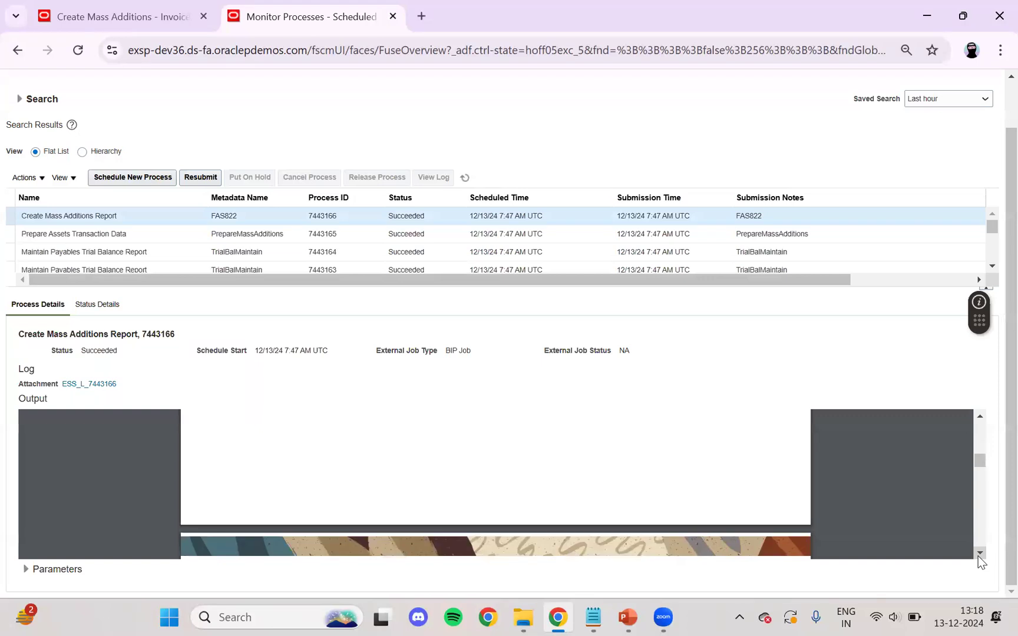
click(980, 552)
click(980, 552)
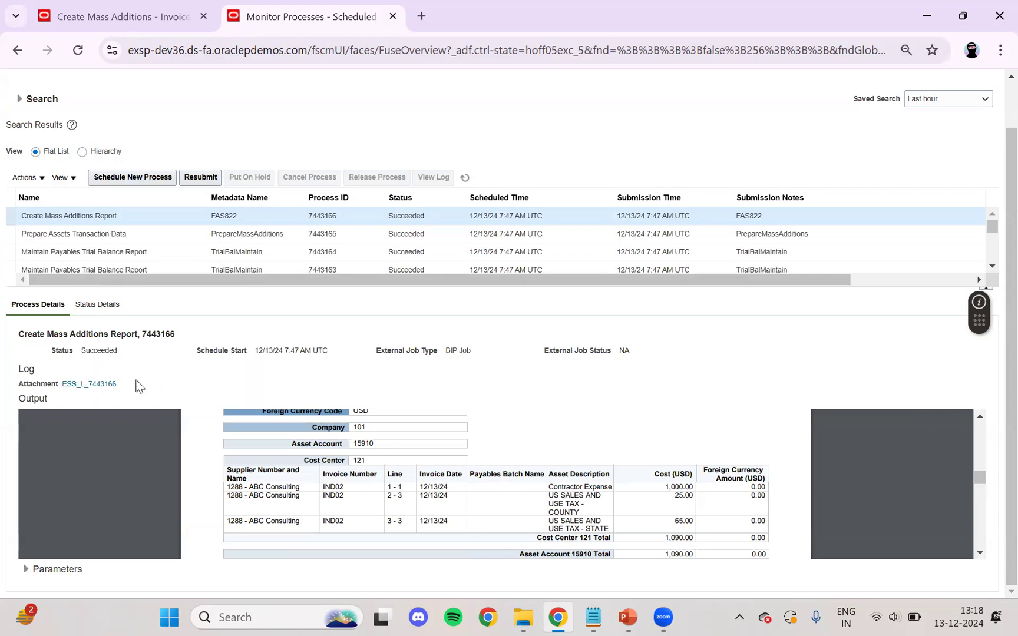
Republish the Create Mass Additions Report, export it as HTML and read it through to the report total.
click(94, 236)
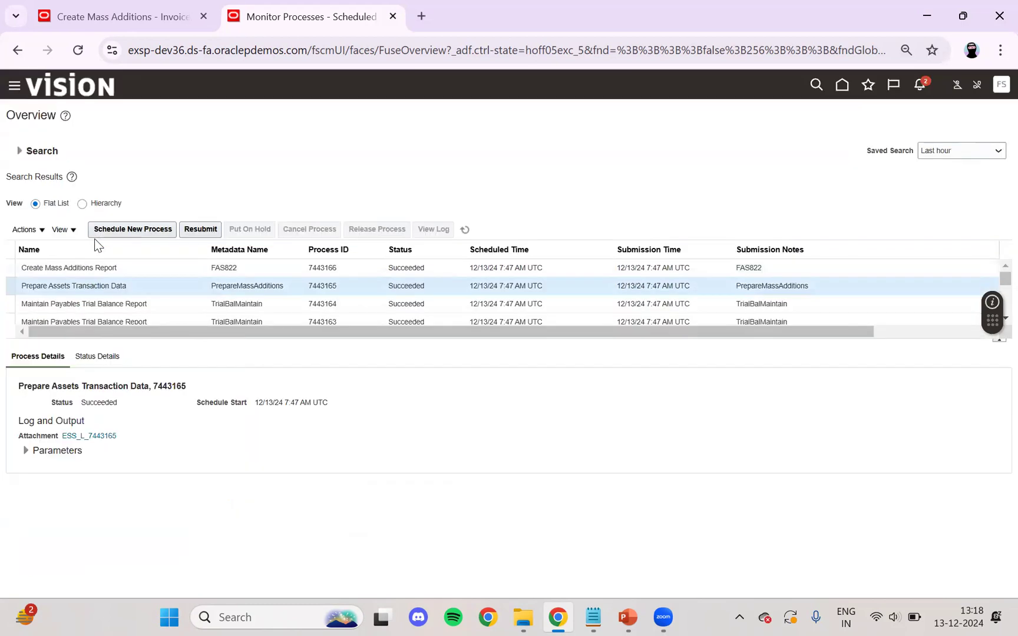
click(115, 269)
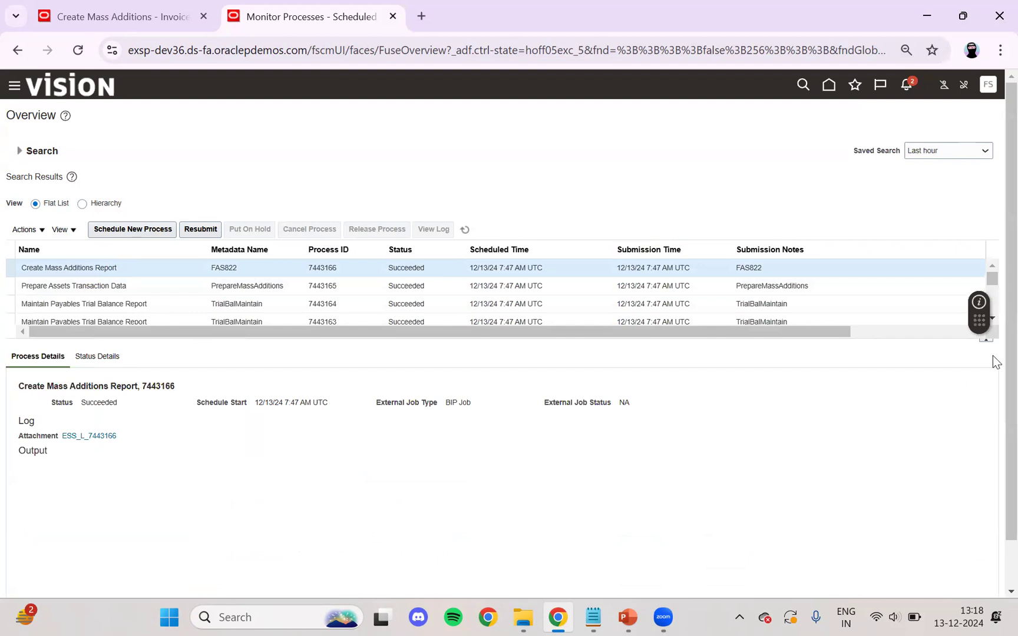
scroll(995, 361, down, 1)
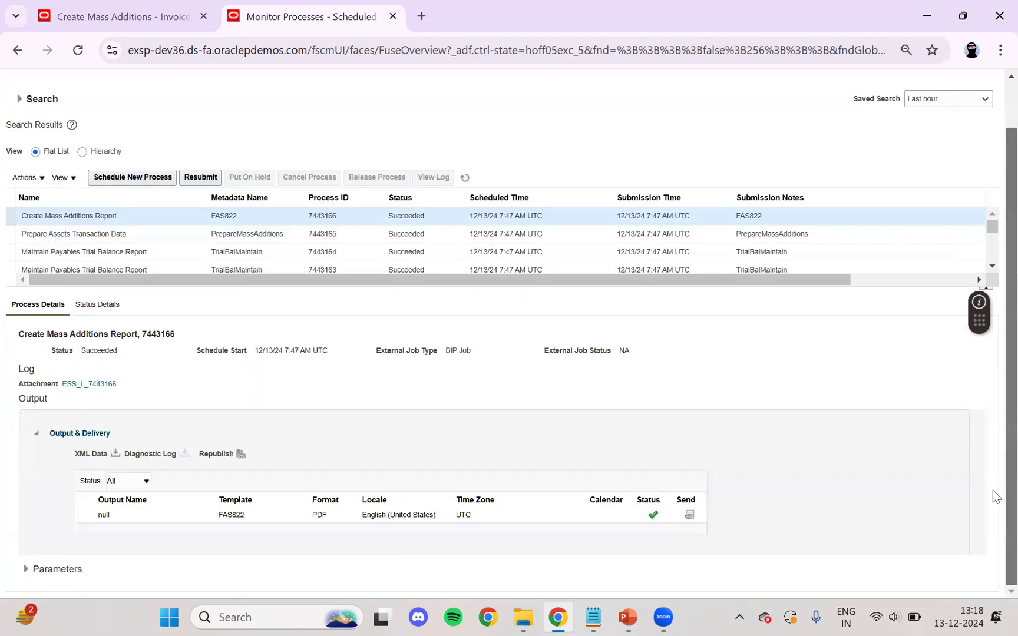
click(240, 454)
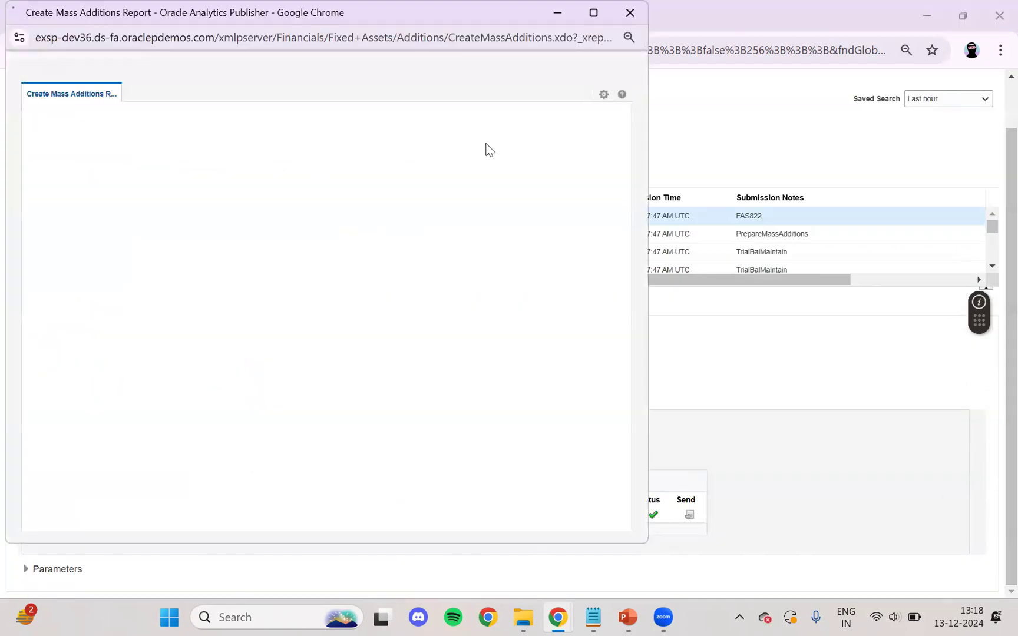
click(603, 95)
mouse_move(602, 113)
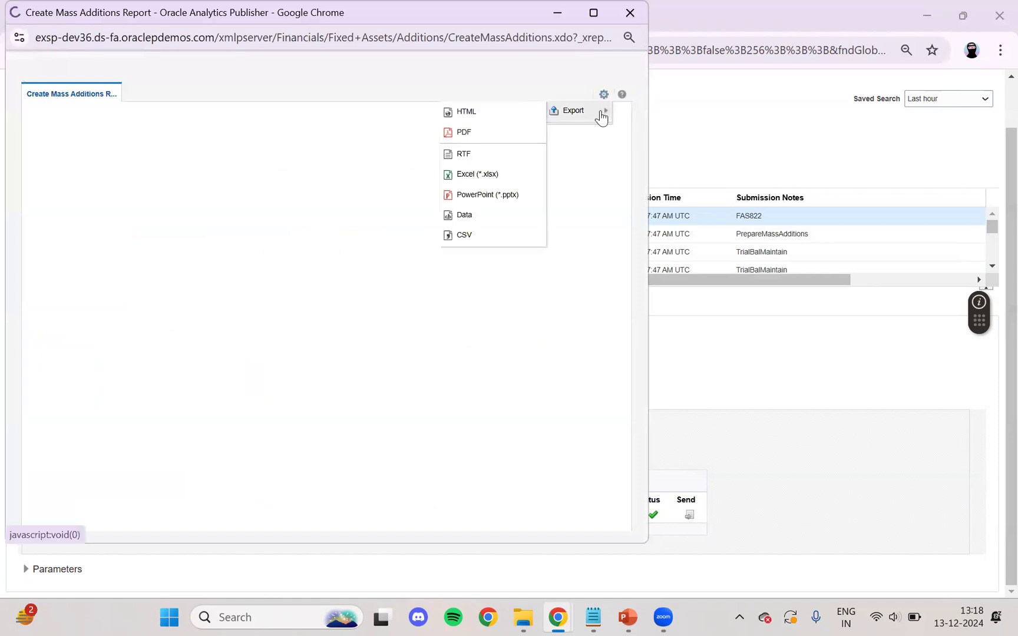
click(465, 115)
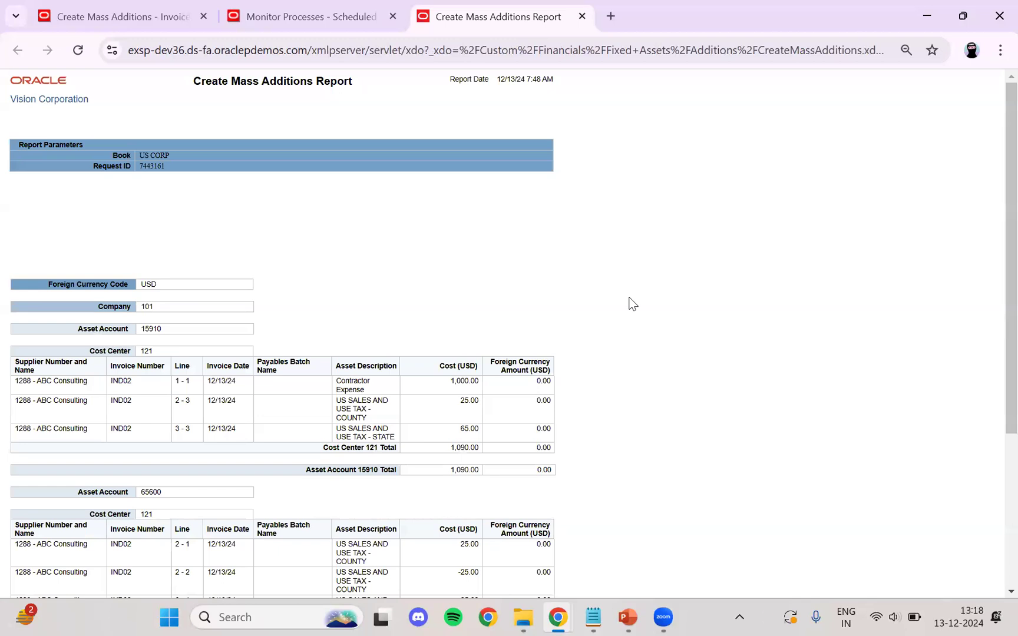
scroll(632, 303, down, 1)
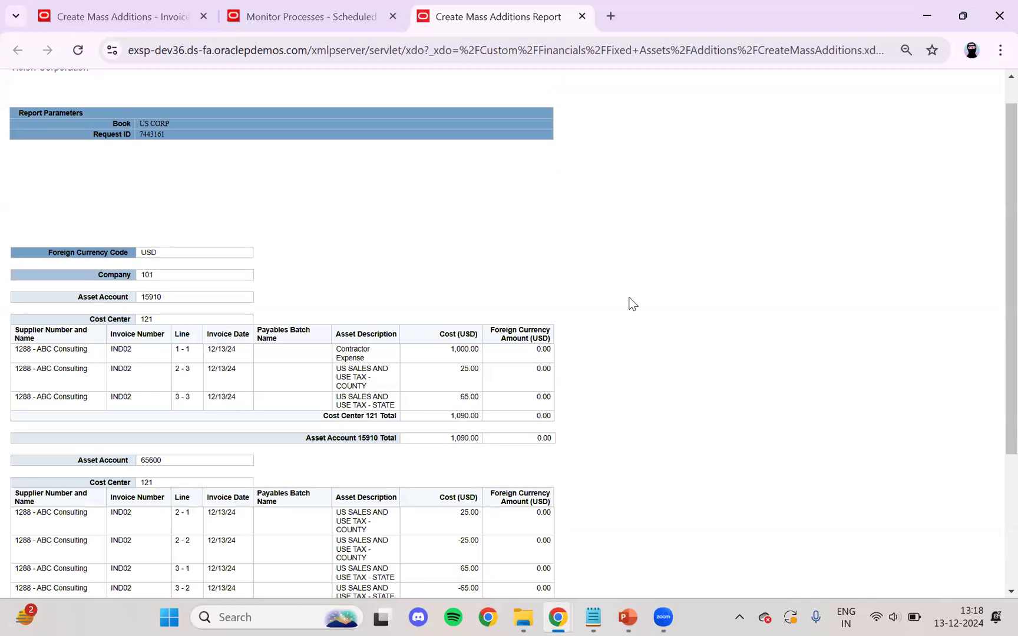
scroll(632, 304, down, 2)
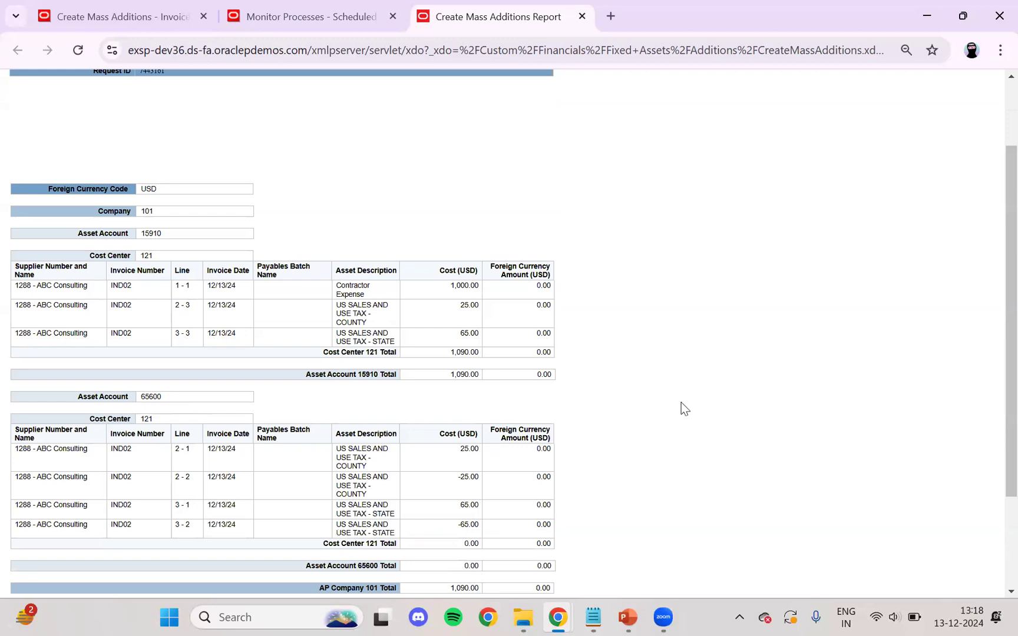
scroll(697, 405, down, 3)
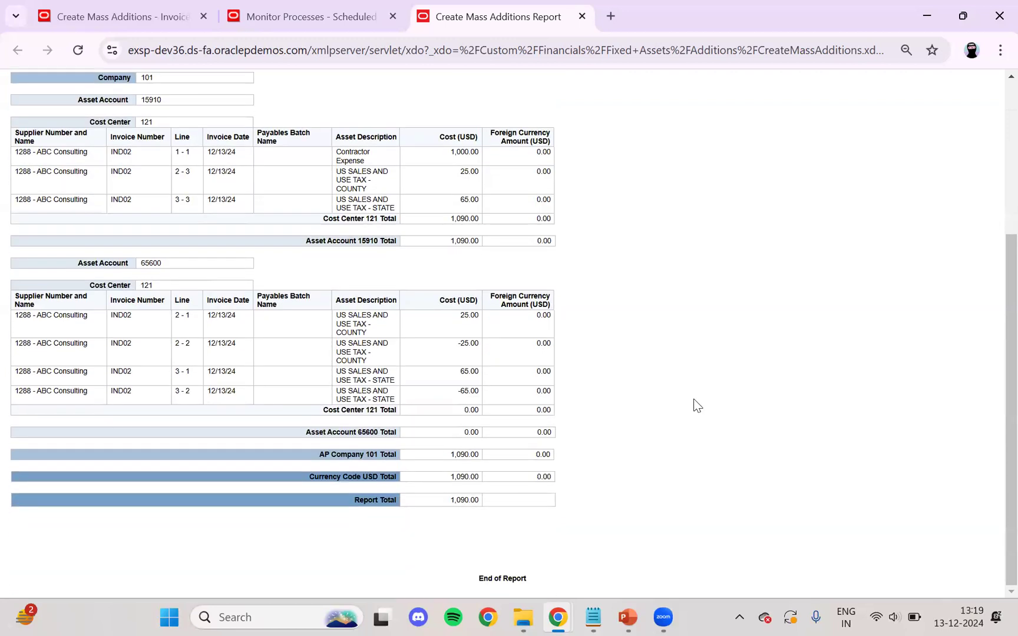
scroll(697, 405, up, 5)
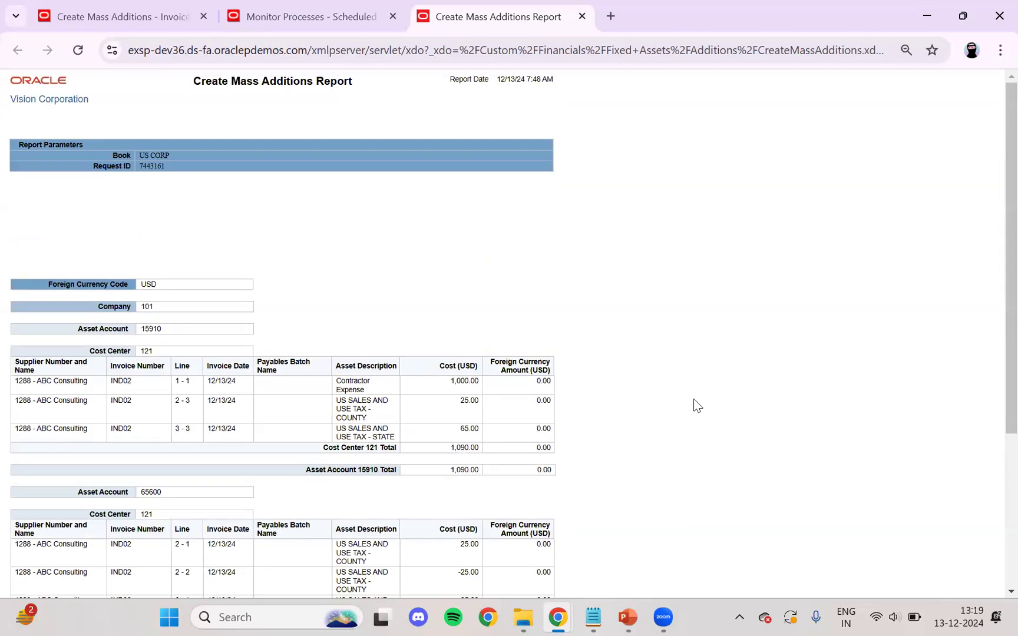
Return to the Scheduled Processes tab, open the Fixed Assets work area from the home page and switch the book to US CORP - USD.
click(318, 16)
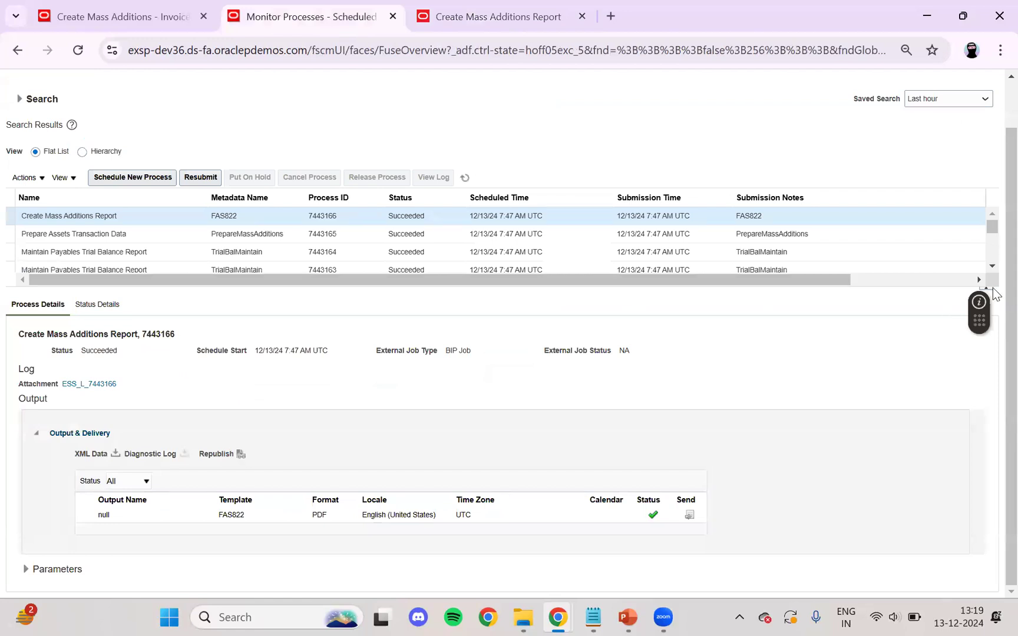
scroll(993, 287, up, 2)
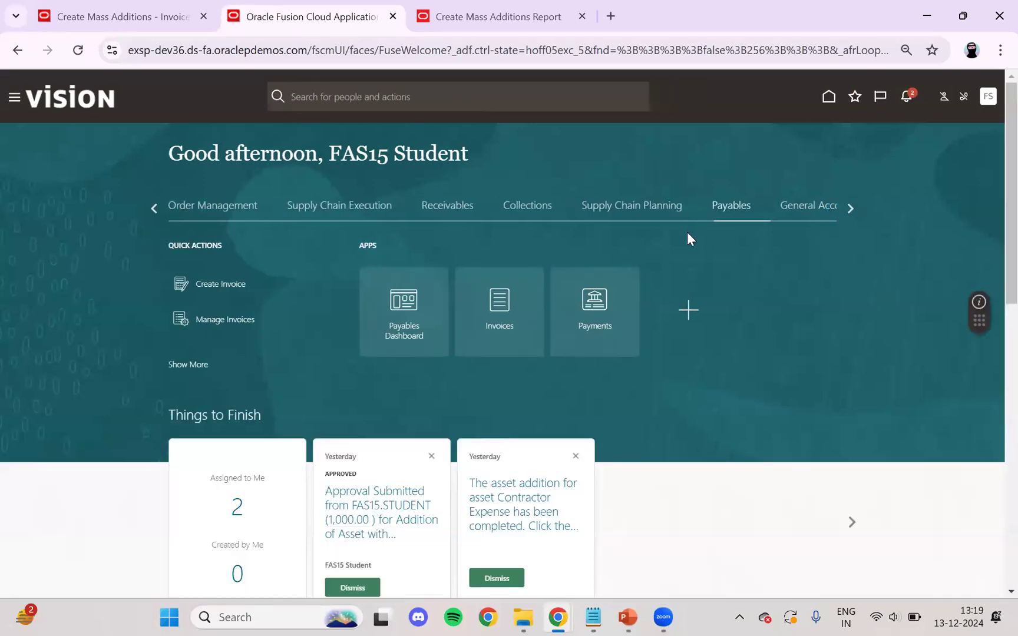
click(849, 208)
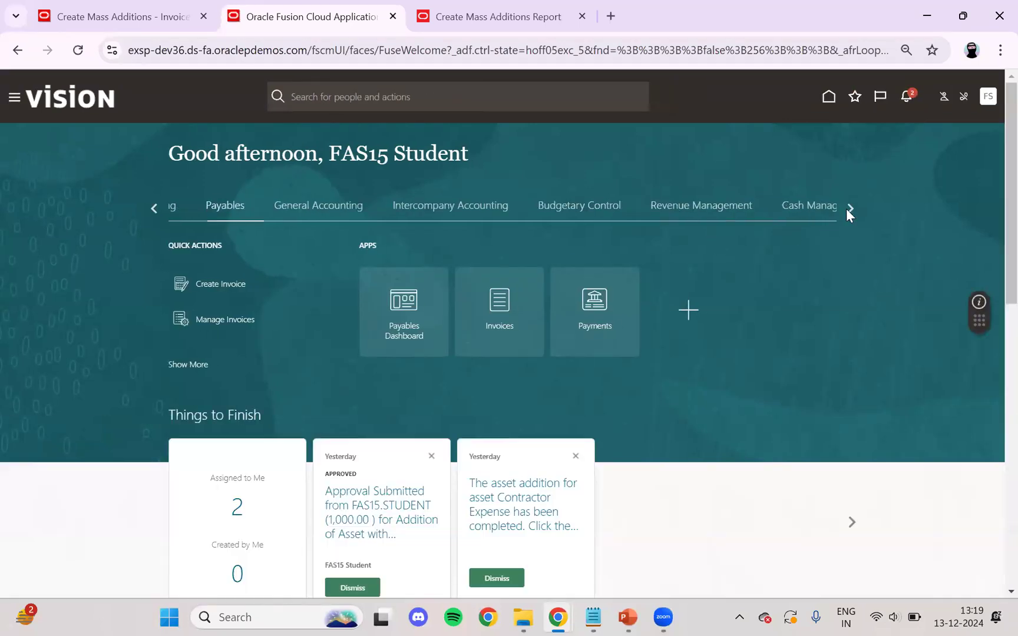
click(798, 213)
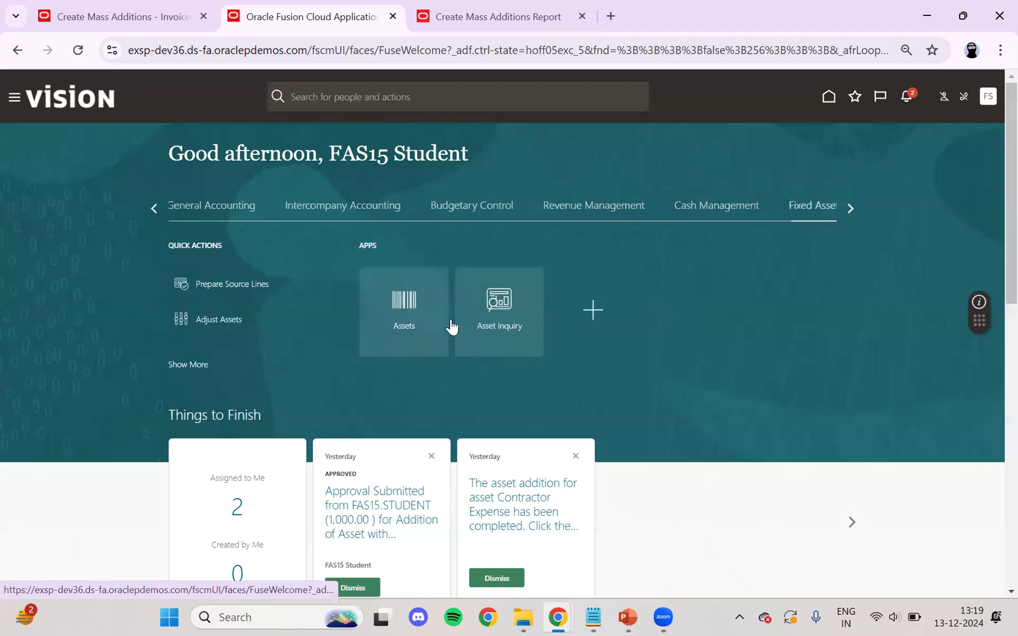
click(418, 327)
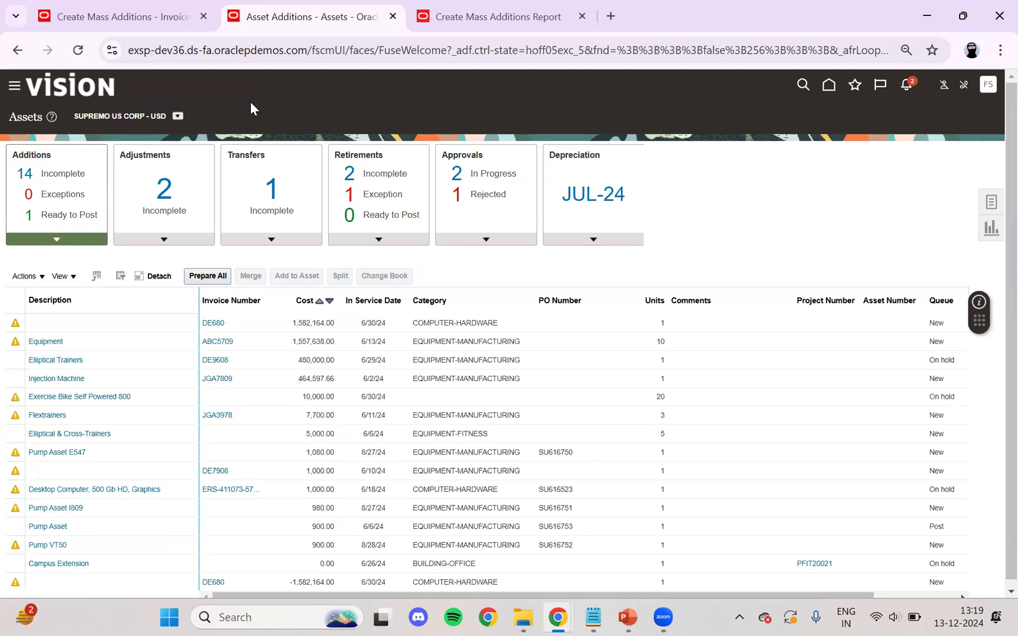
click(178, 118)
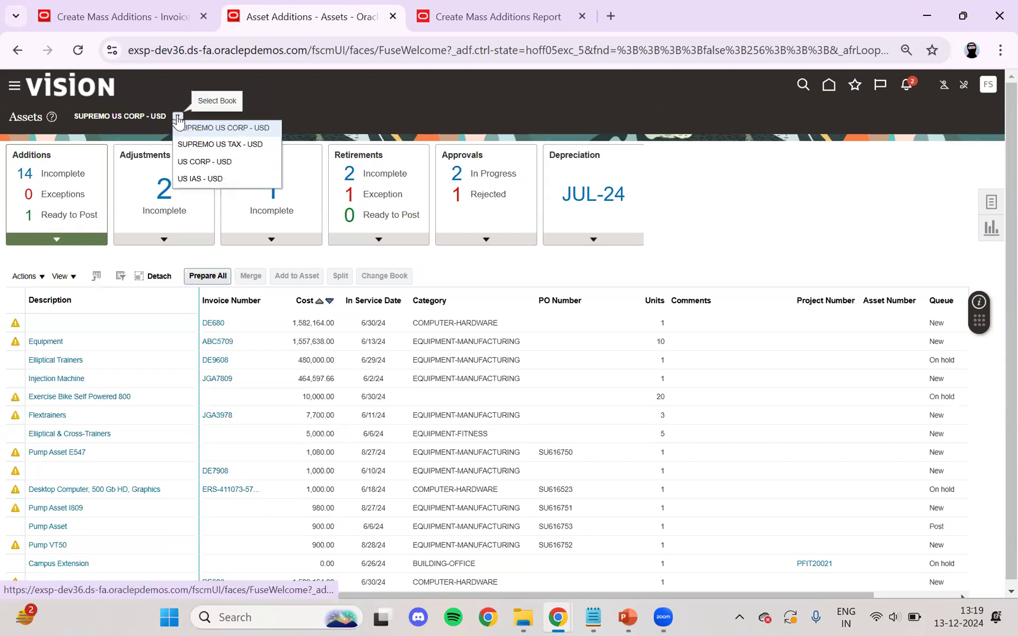
click(209, 163)
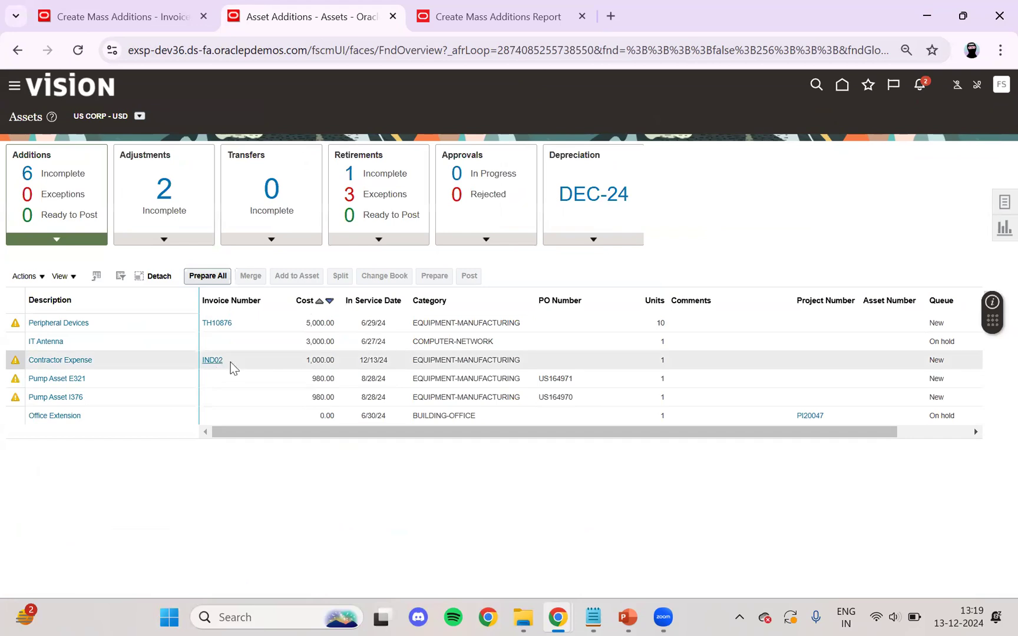
Open the Contractor Expense source line of invoice IND02 and set its queue to Post.
click(212, 342)
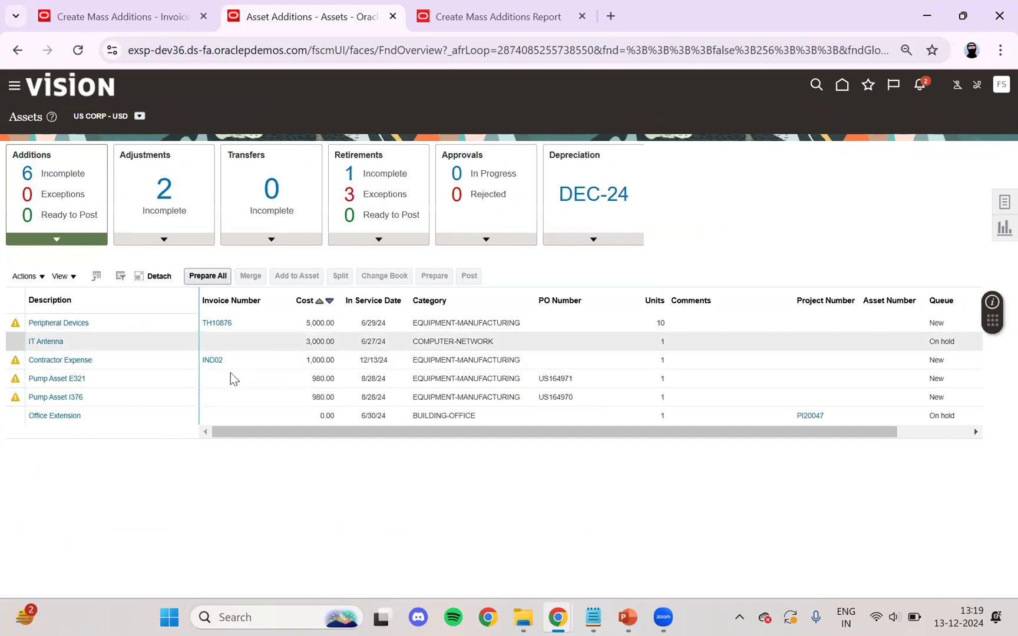
click(69, 360)
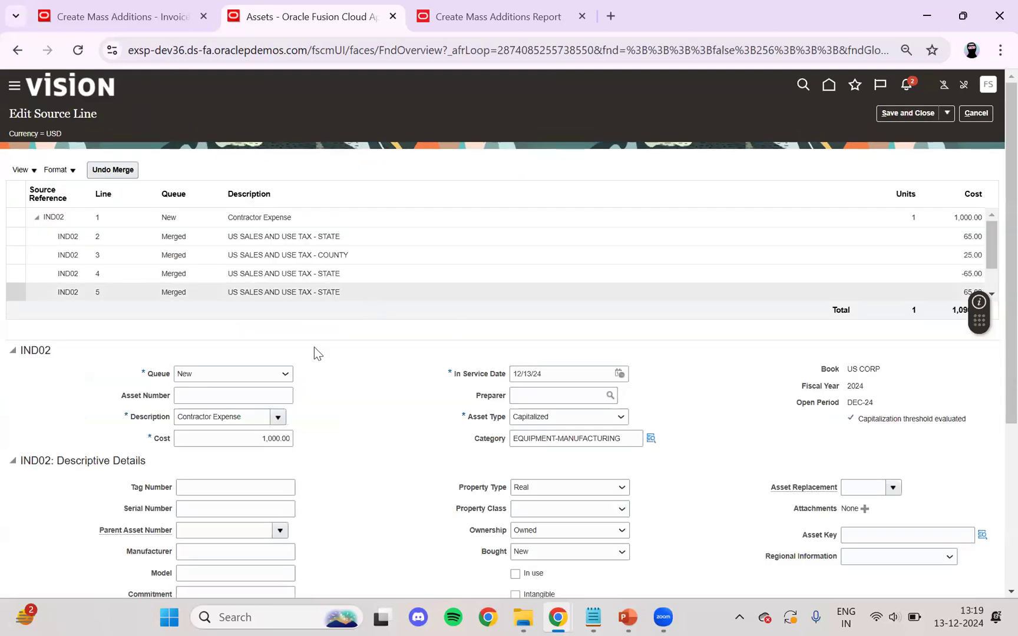
click(284, 375)
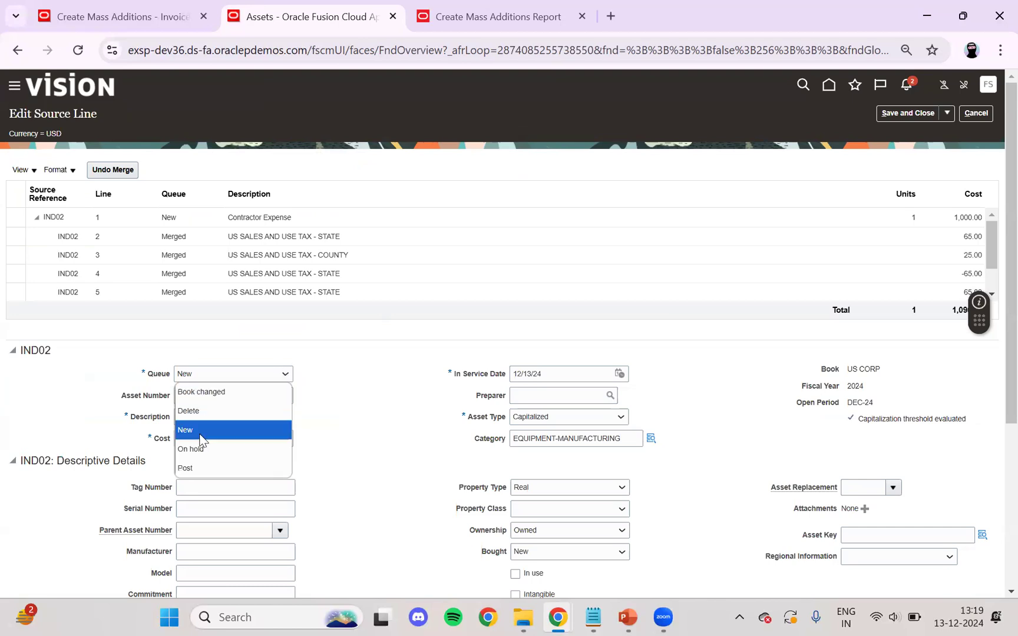
click(184, 466)
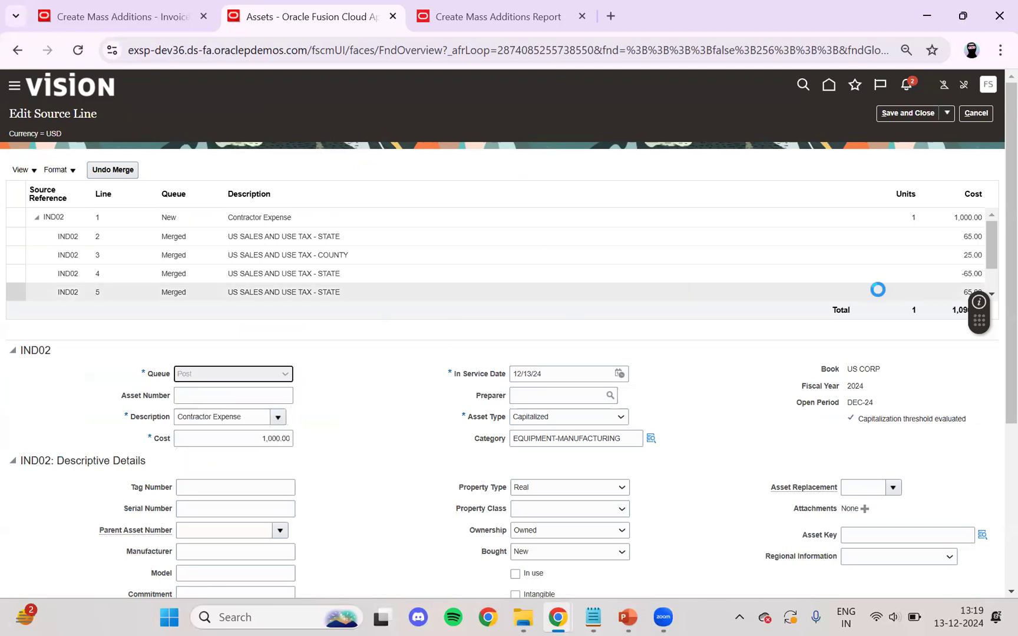
Look up a location for the IND02 assignment, choosing USA as the country and NEW YORK as the state.
scroll(995, 252, down, 4)
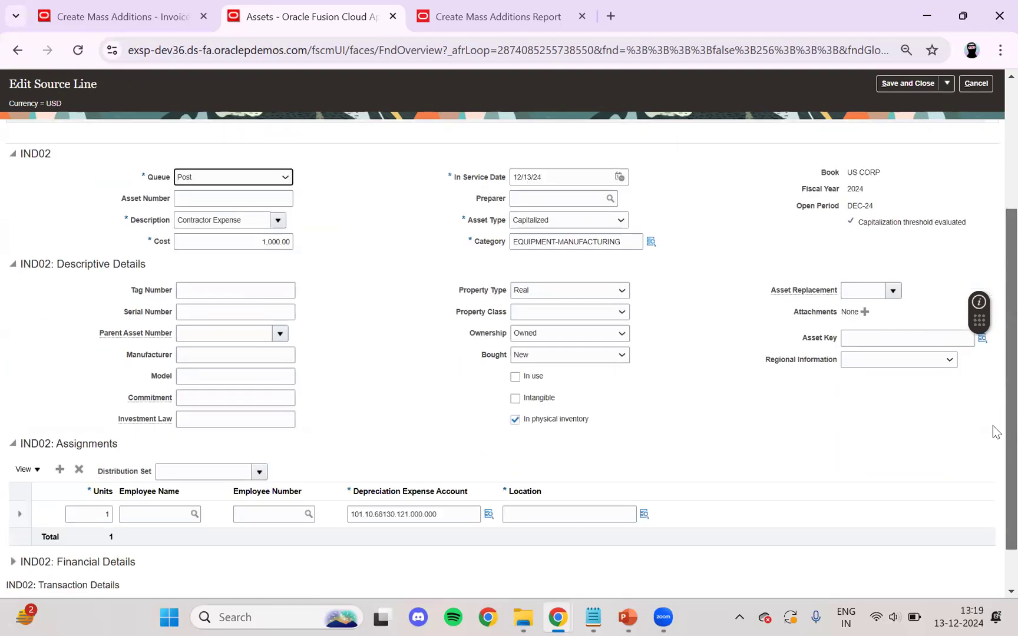
click(644, 460)
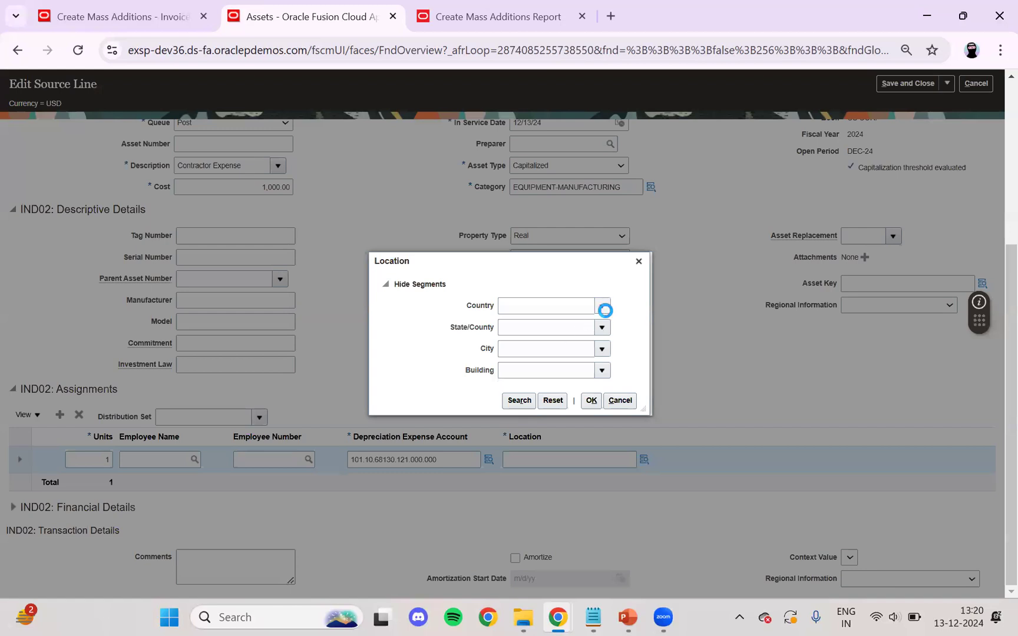
click(601, 306)
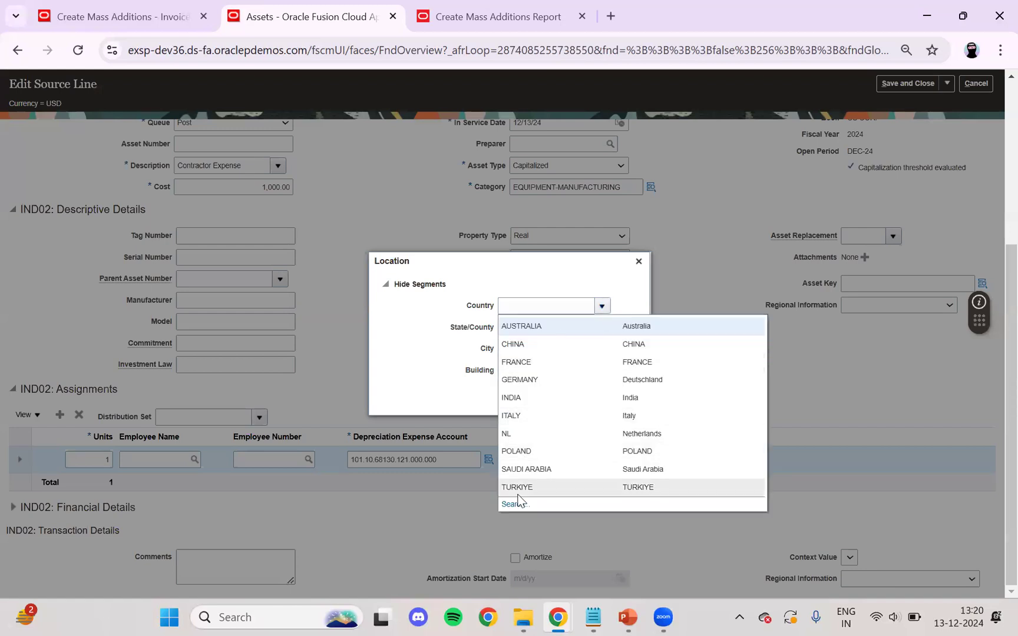
click(525, 307)
text(us)
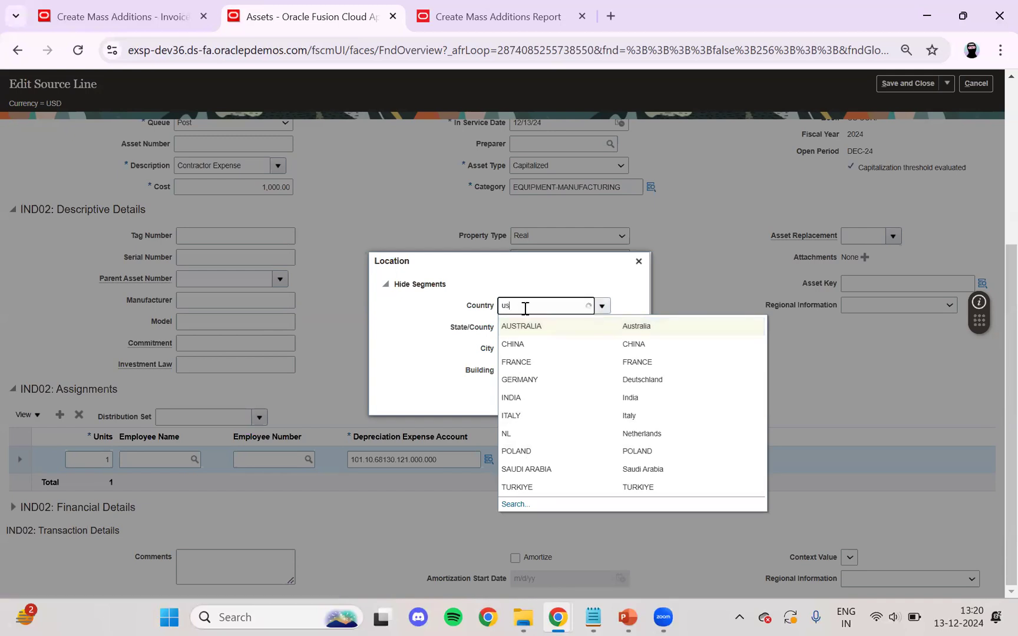
text(a)
click(536, 328)
click(537, 332)
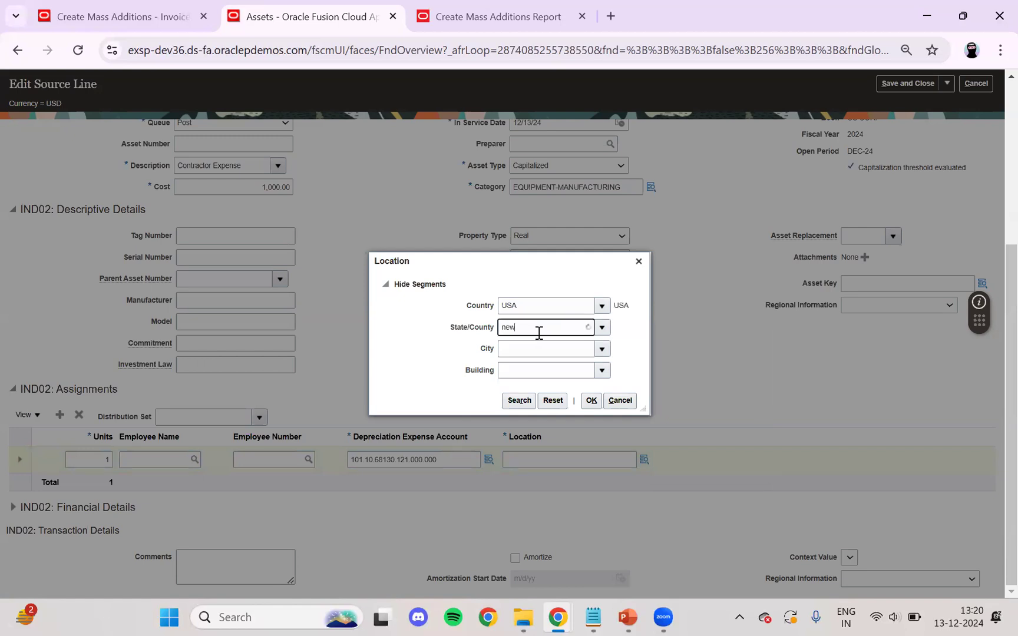
text(new)
click(538, 342)
Complete the assignment location with city NEW YORK and building MANUFACTURING, and accept it.
click(527, 350)
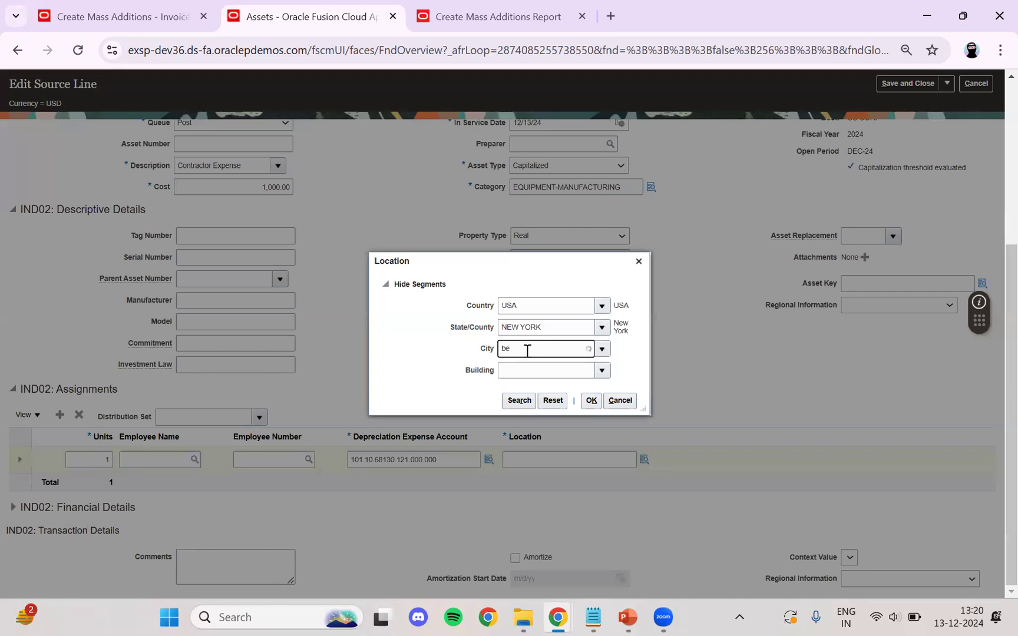
key(BackSpace)
key(BackSpace)
text(new)
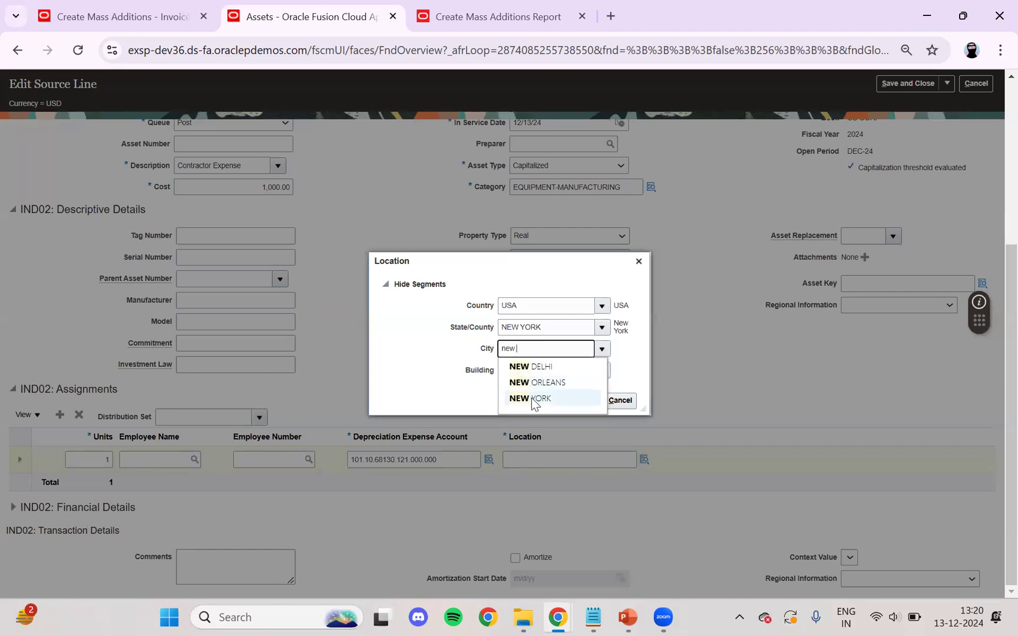
click(527, 398)
click(601, 370)
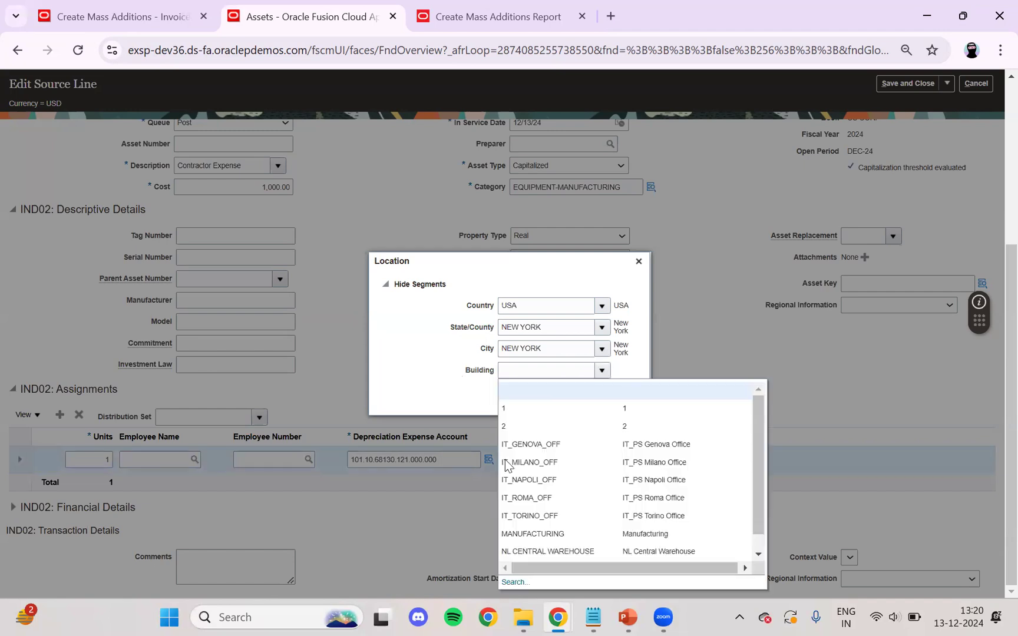
click(533, 534)
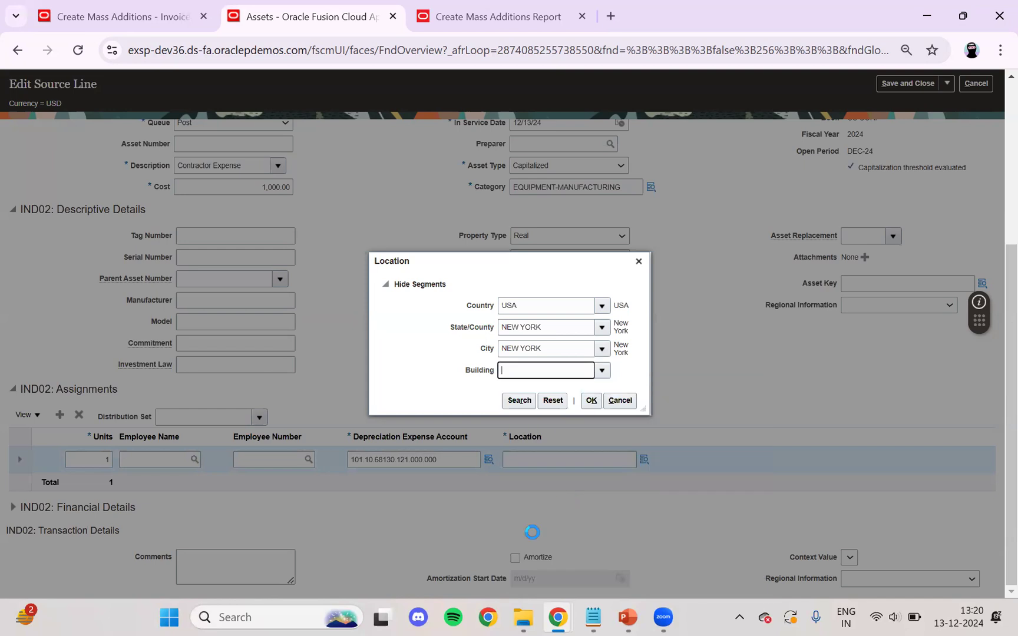
click(592, 401)
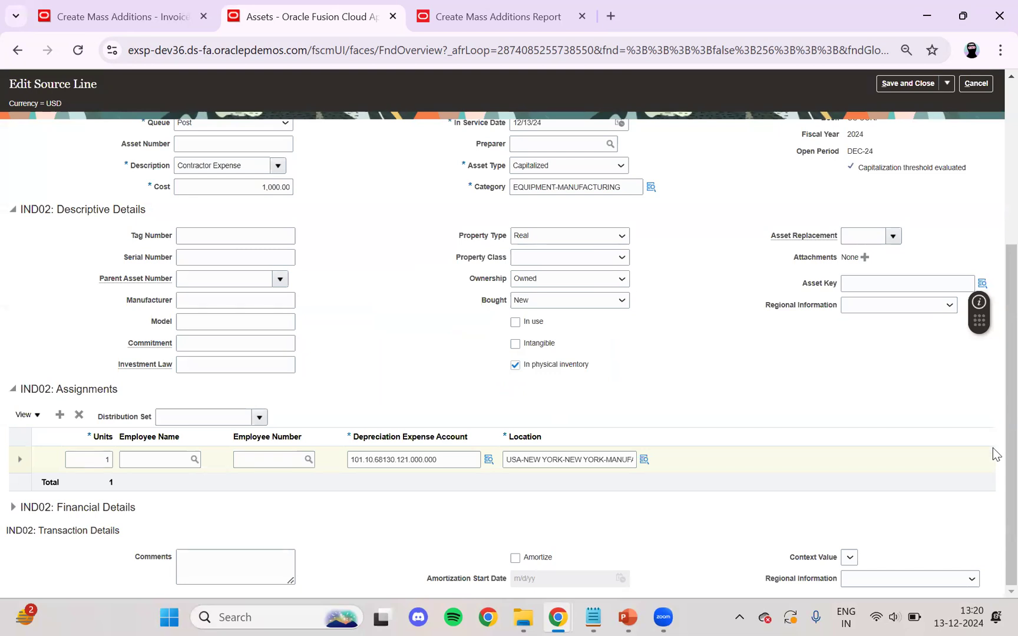
Save the edited IND02 source line and close it to return to the asset additions list.
scroll(993, 452, up, 5)
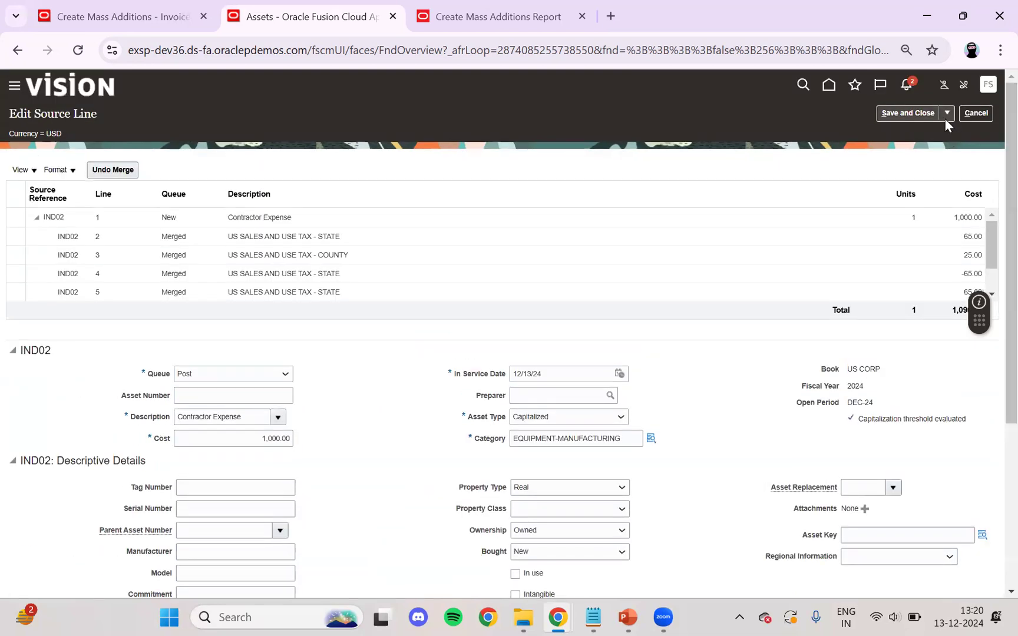
click(945, 113)
click(911, 132)
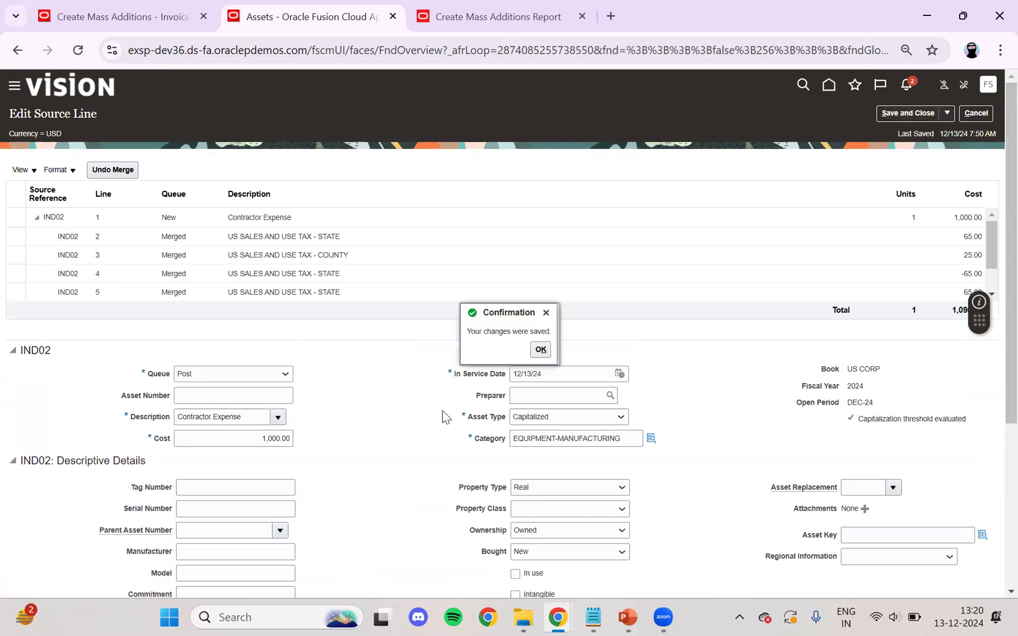
click(540, 350)
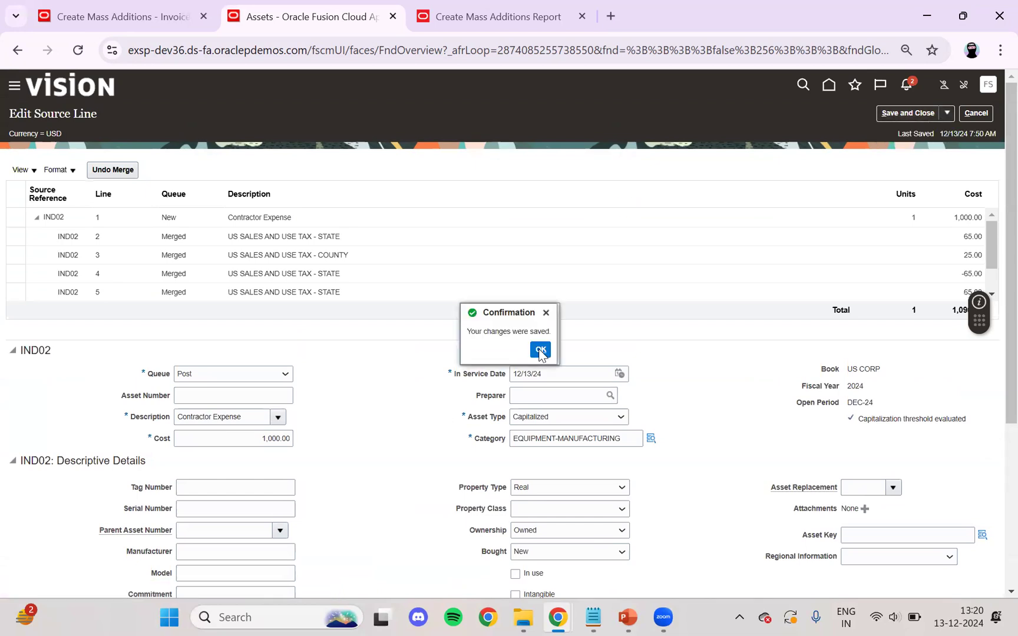
click(893, 115)
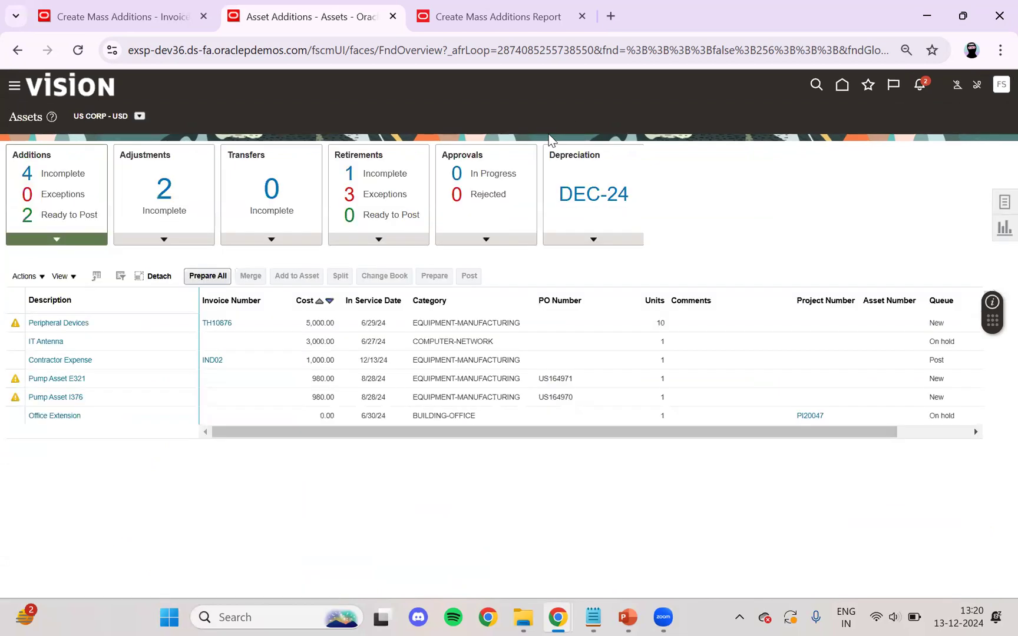
Show the additions that are ready to post and post the Contractor Expense line of invoice IND02.
click(139, 360)
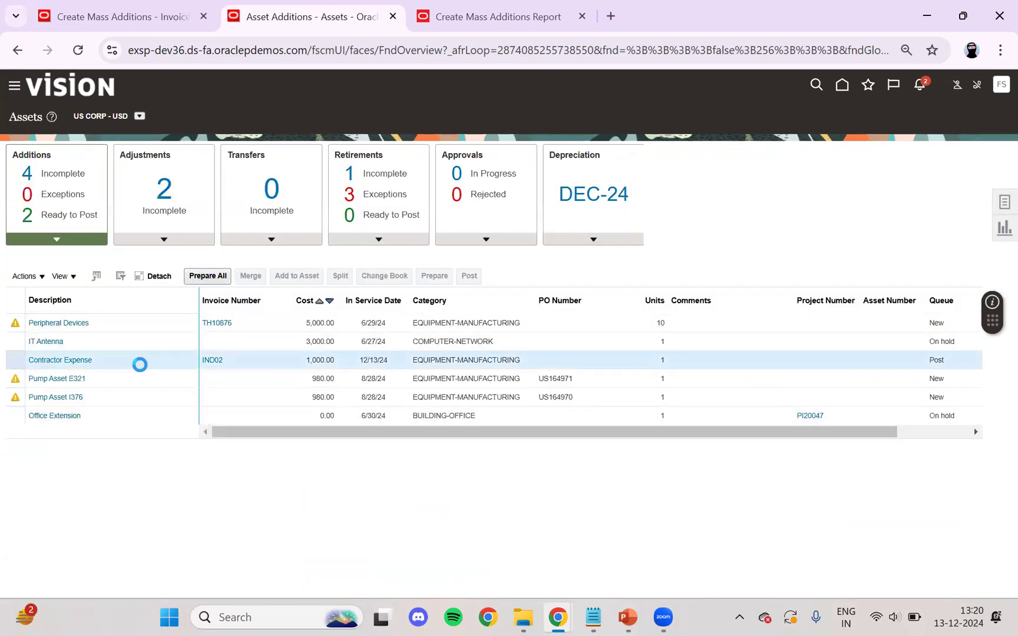
click(61, 215)
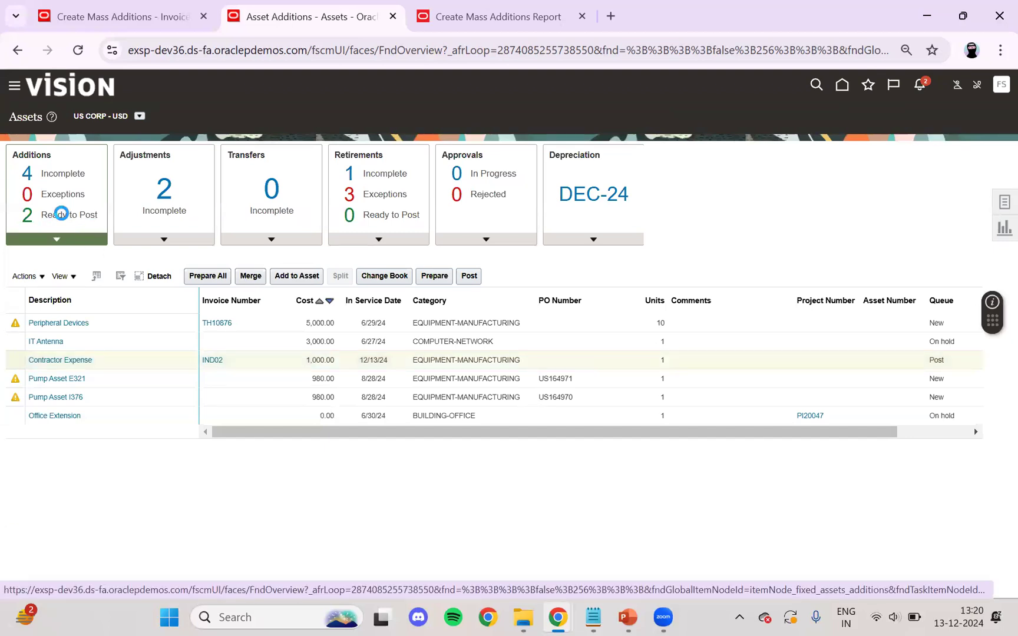
click(105, 322)
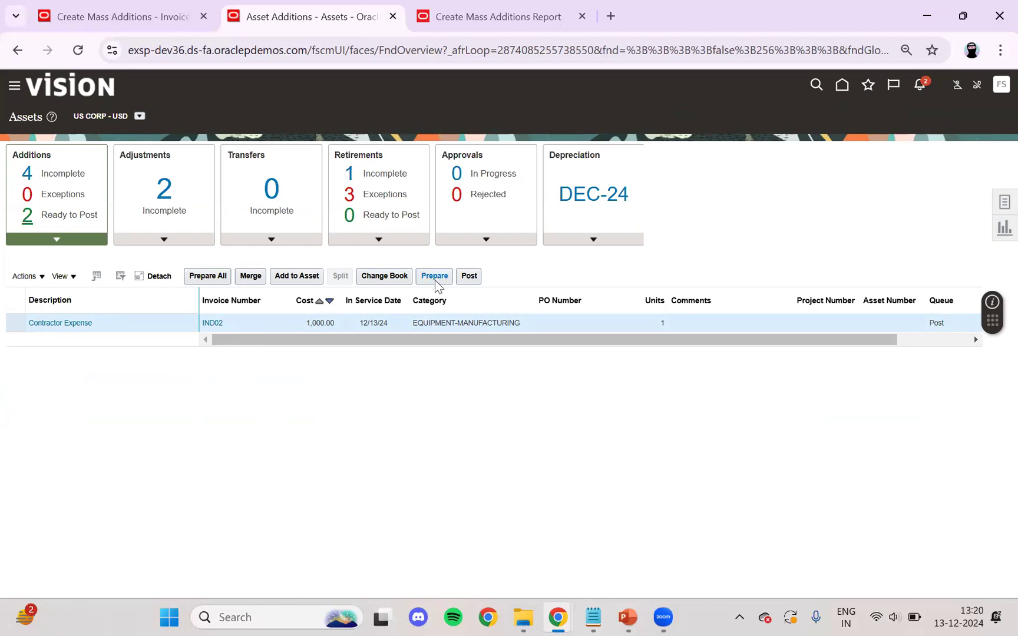
click(468, 277)
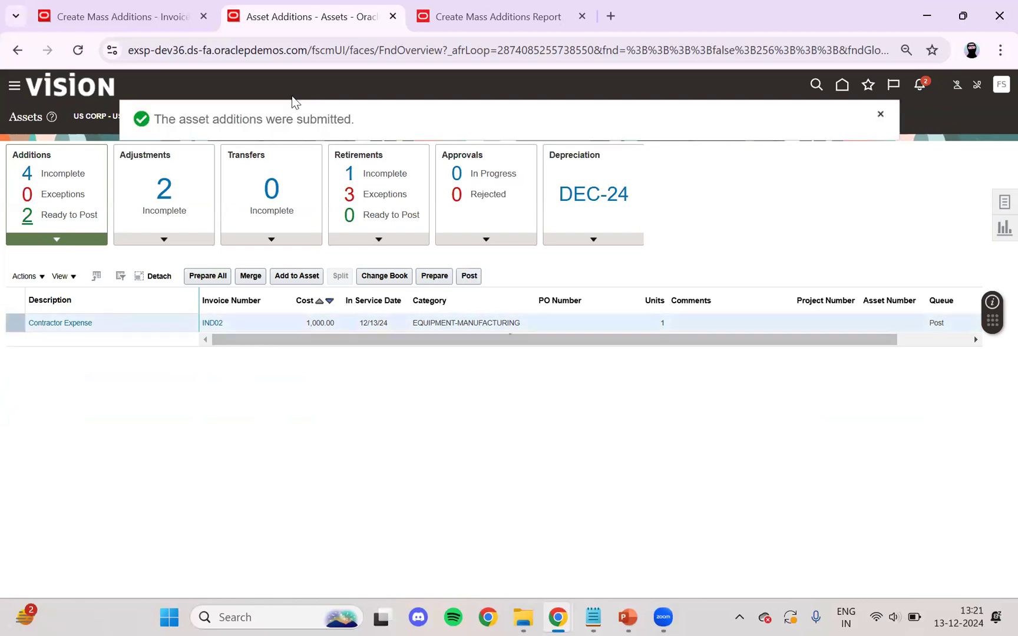
click(879, 115)
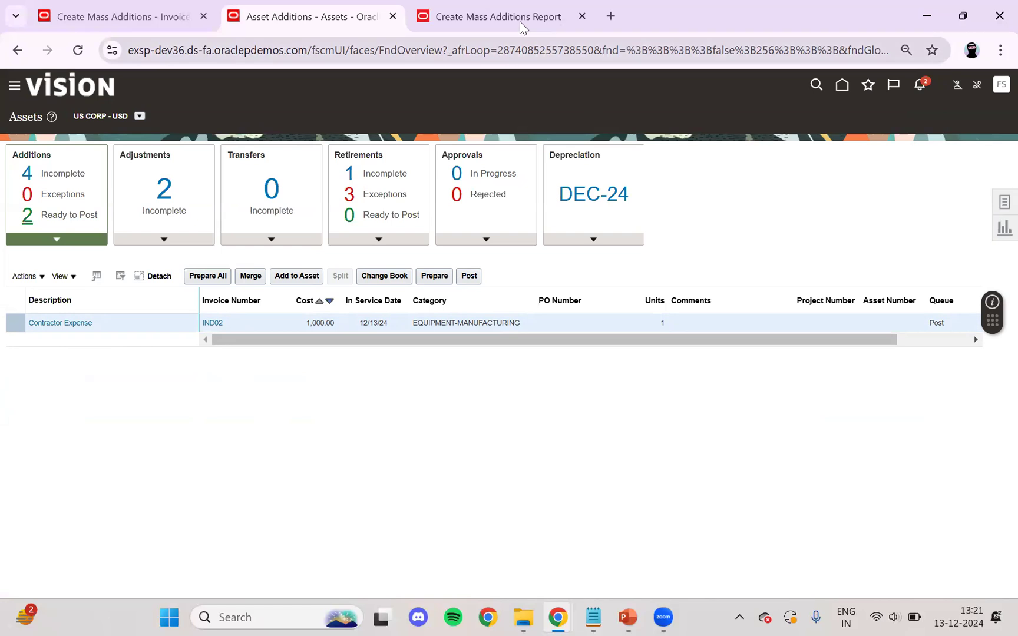
double_click(869, 13)
click(801, 108)
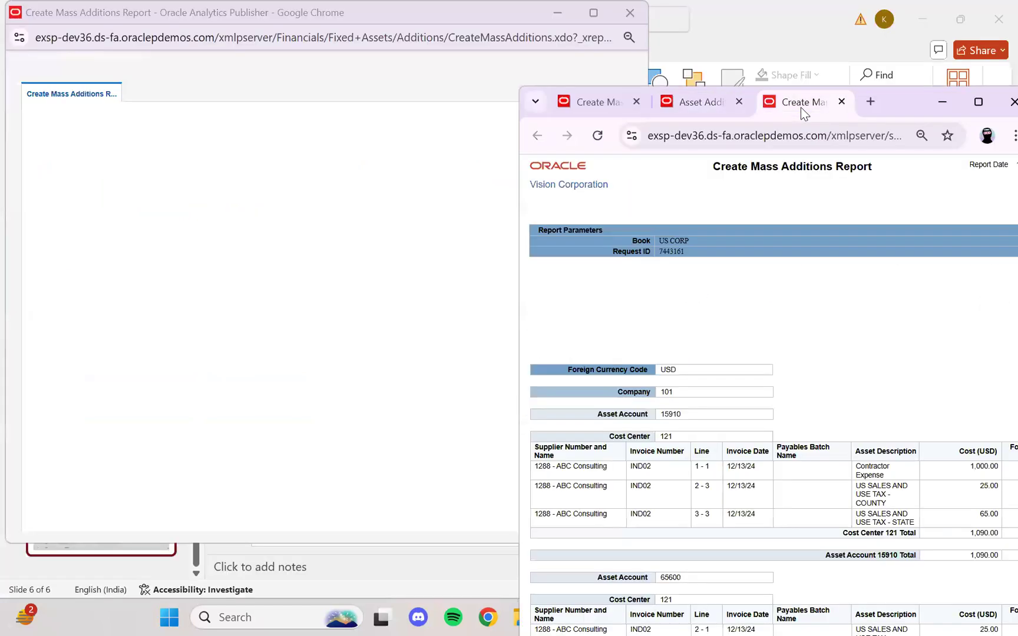
double_click(897, 109)
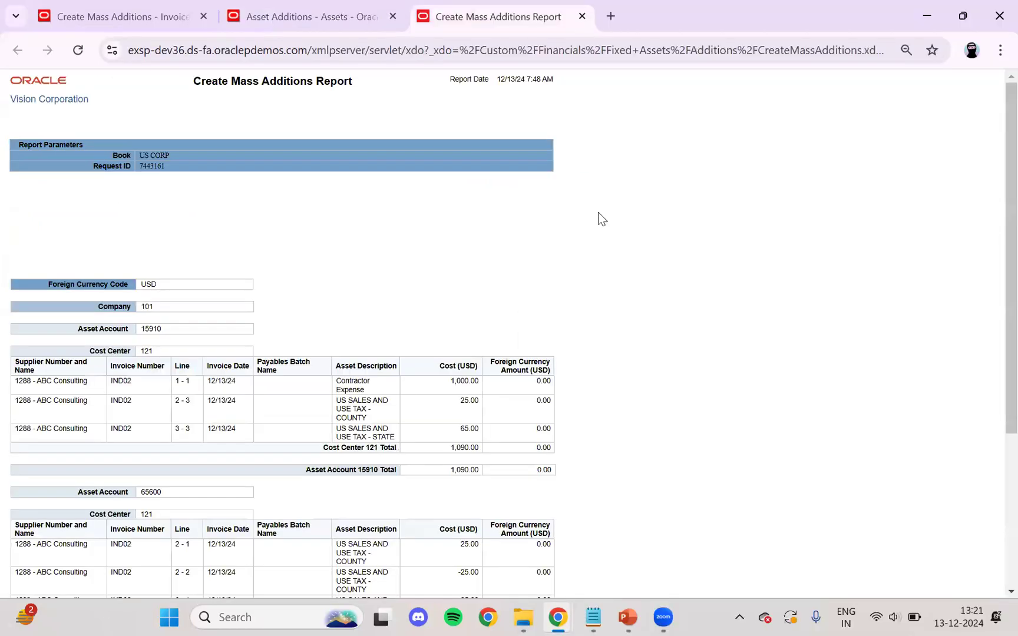
key(ctrl+shift+Tab)
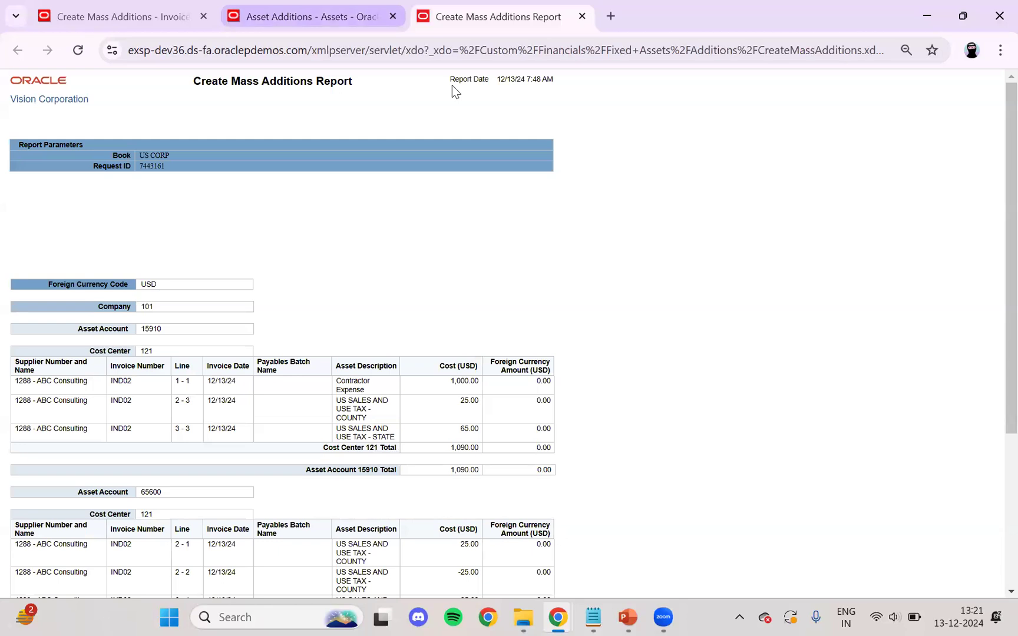
click(132, 22)
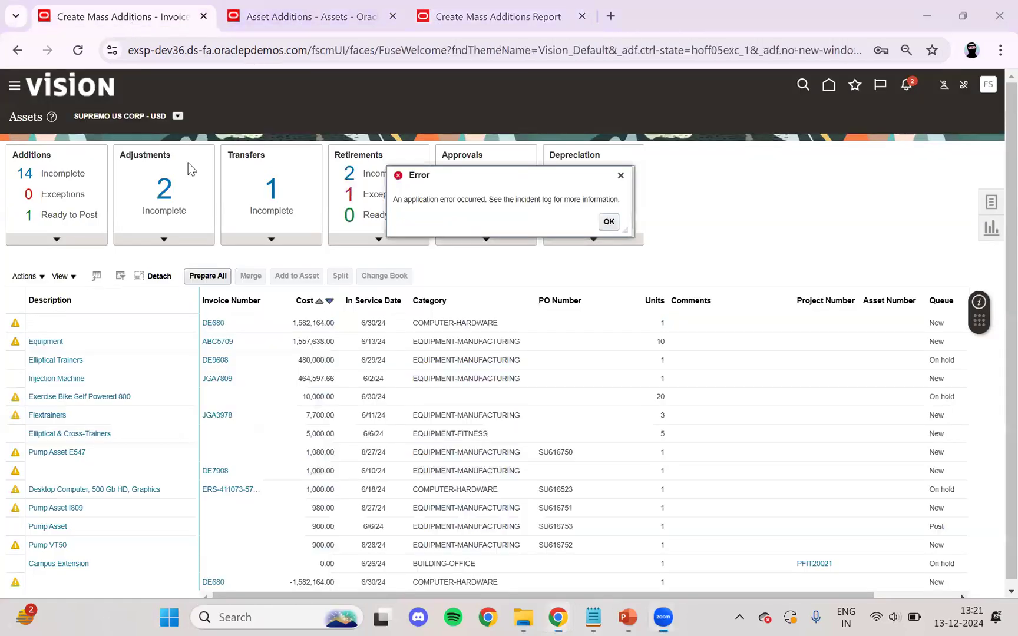
click(285, 25)
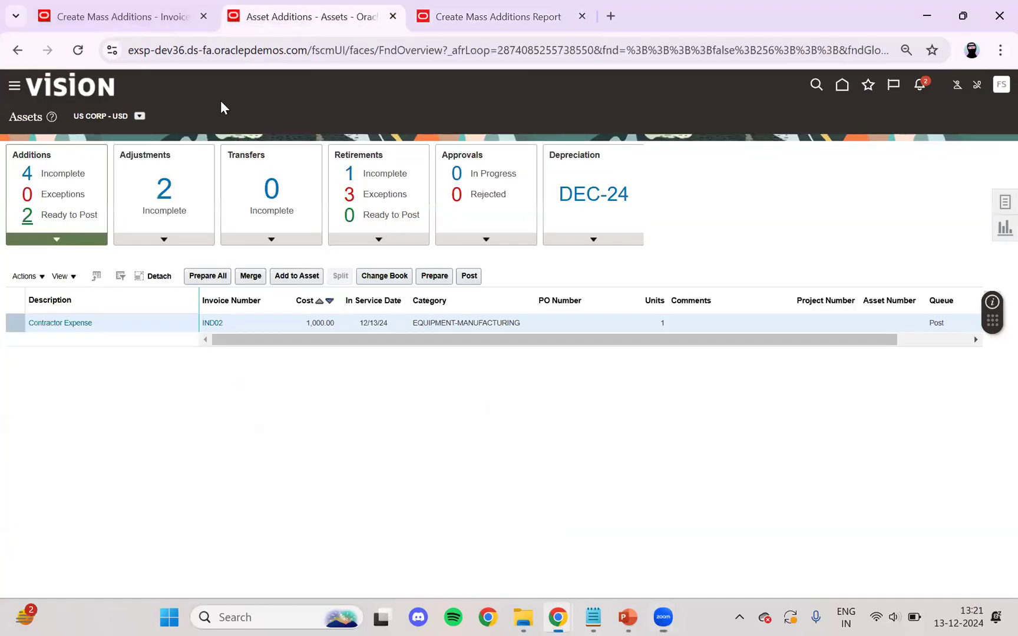
Open Scheduled Processes from the Asset Additions page and check the list of recent processes.
click(12, 87)
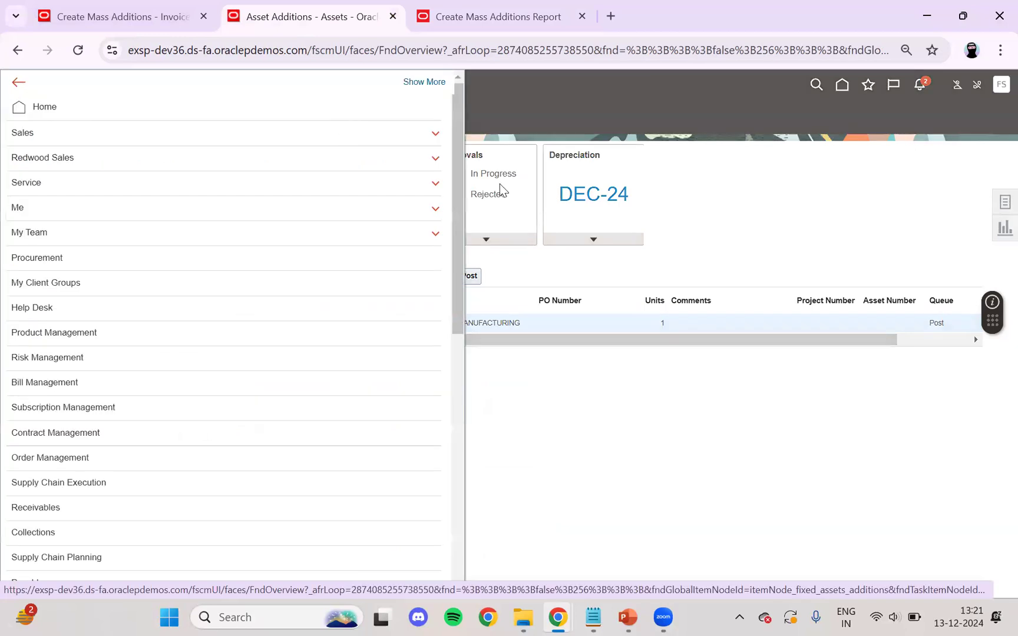
scroll(448, 501, down, 5)
scroll(445, 500, down, 3)
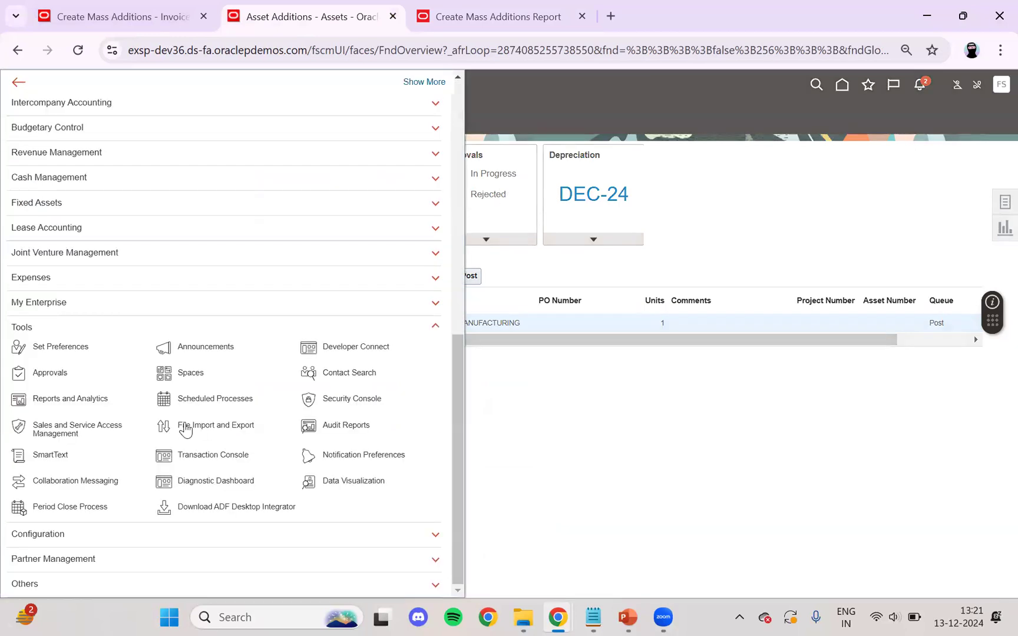
click(164, 400)
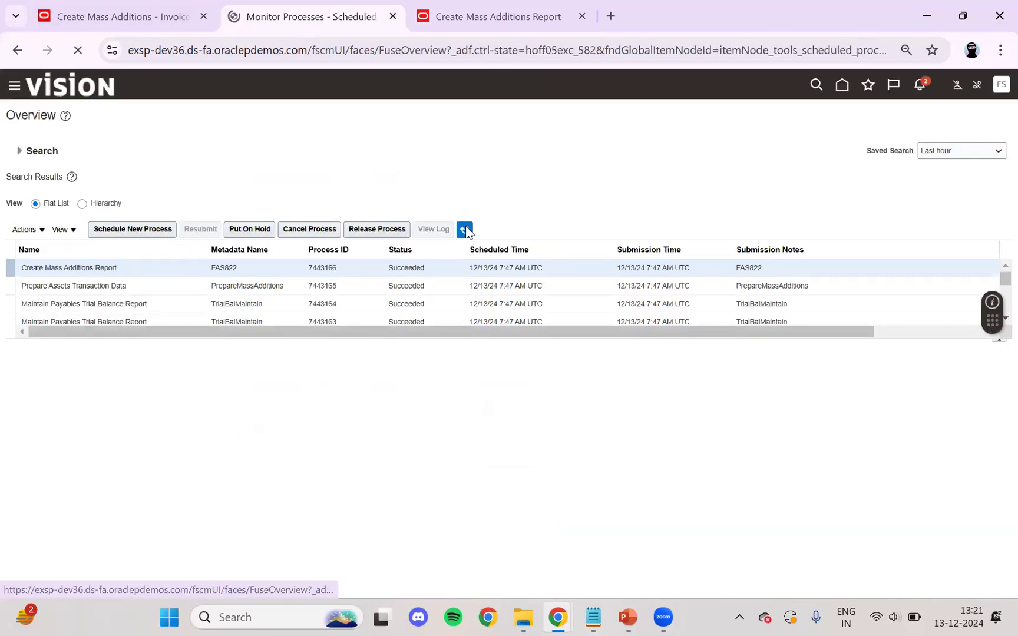
Return to the original Assets browser tab, dismiss the application error and switch the book to US CORP - USD.
click(117, 18)
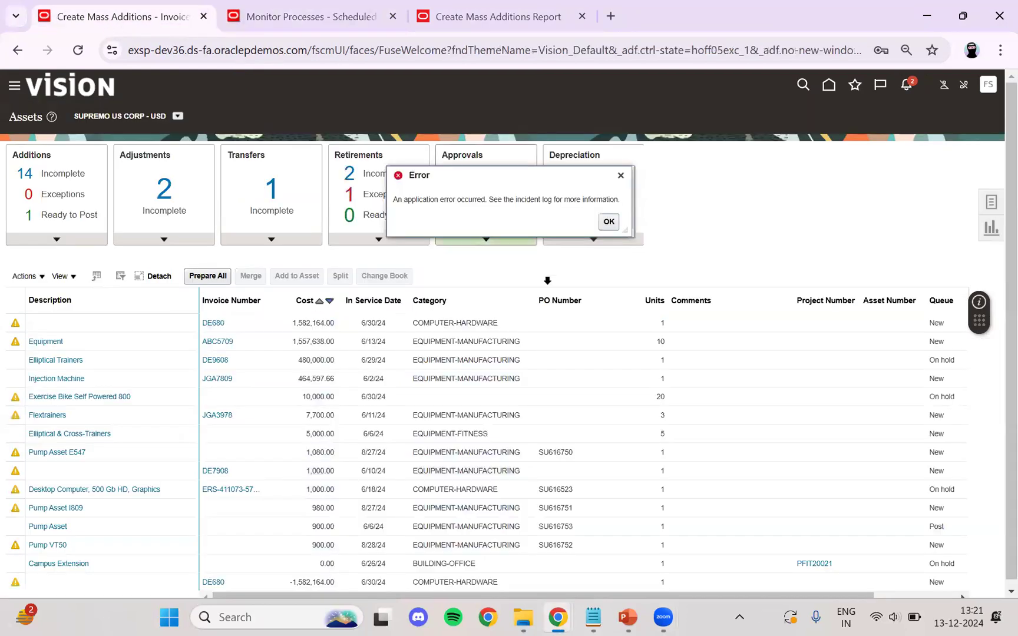
click(609, 222)
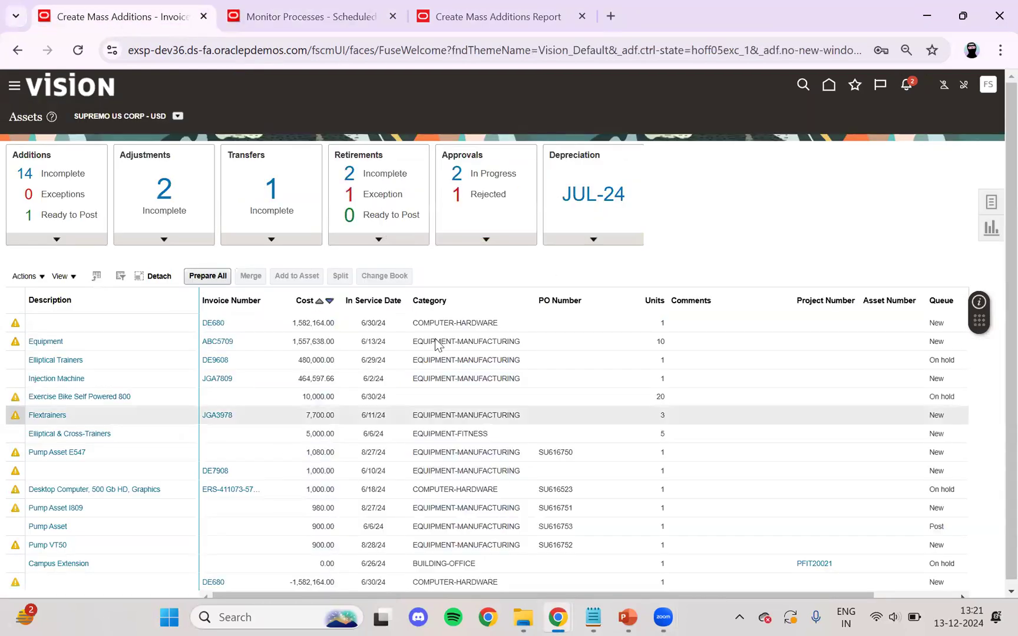
click(176, 118)
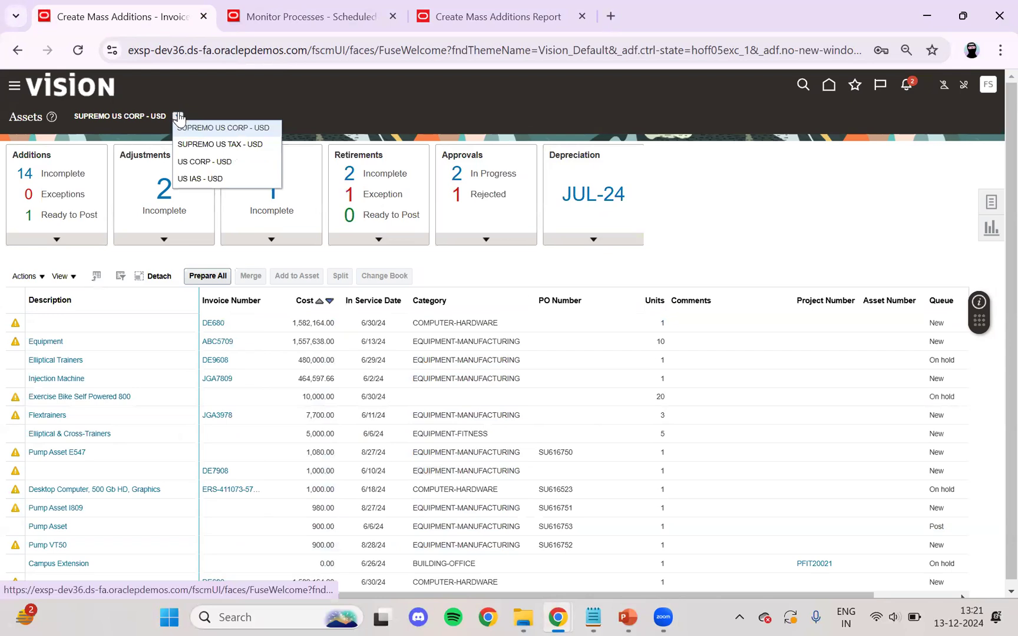
click(204, 162)
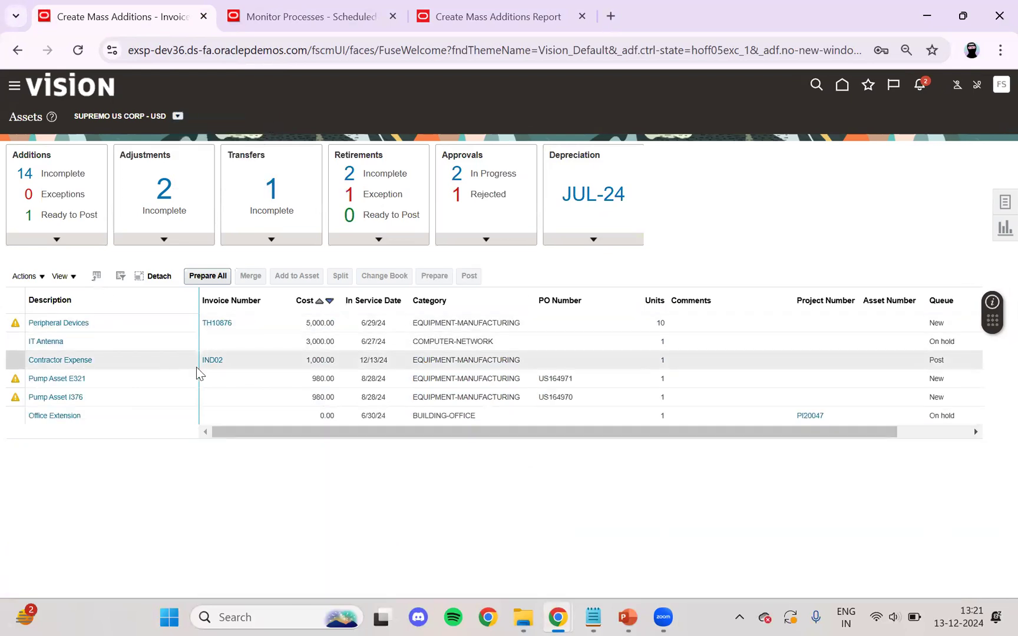
Switch the Assets work area to the US CORP - USD book and reload the page to refresh the additions.
click(280, 367)
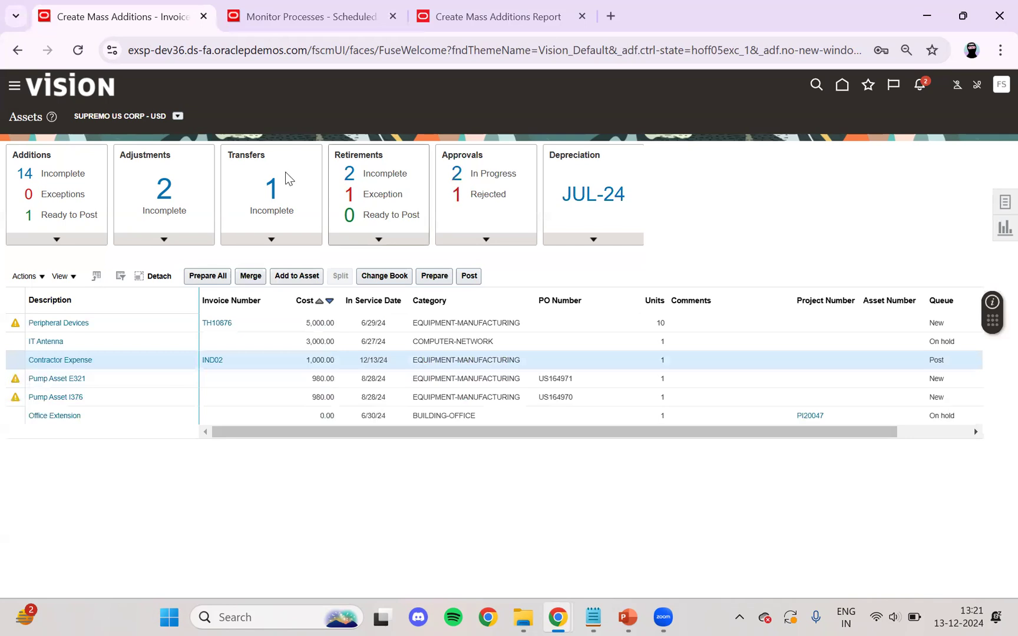
click(178, 117)
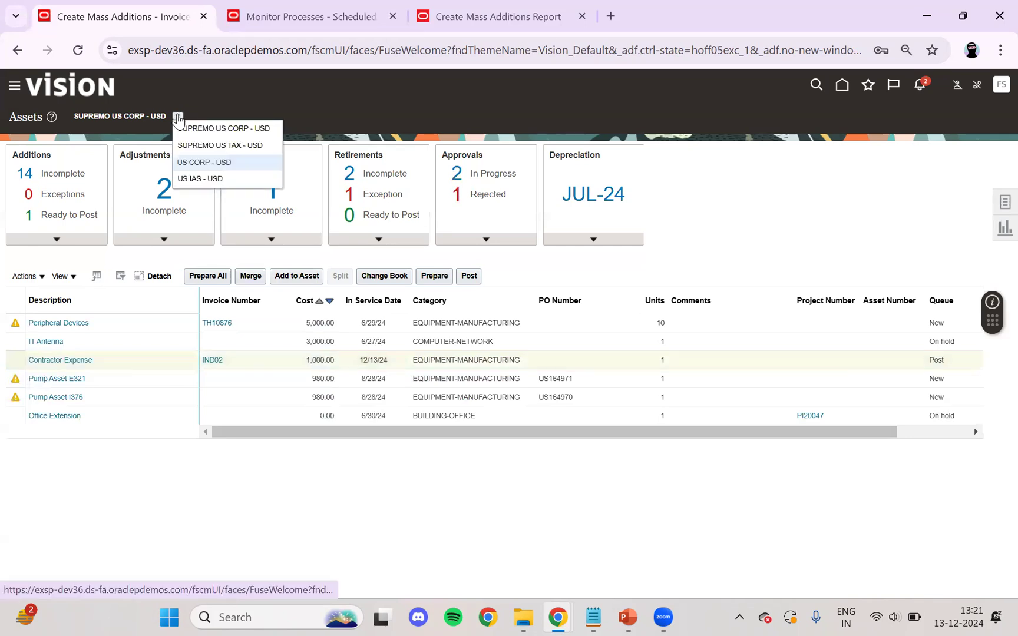
click(210, 166)
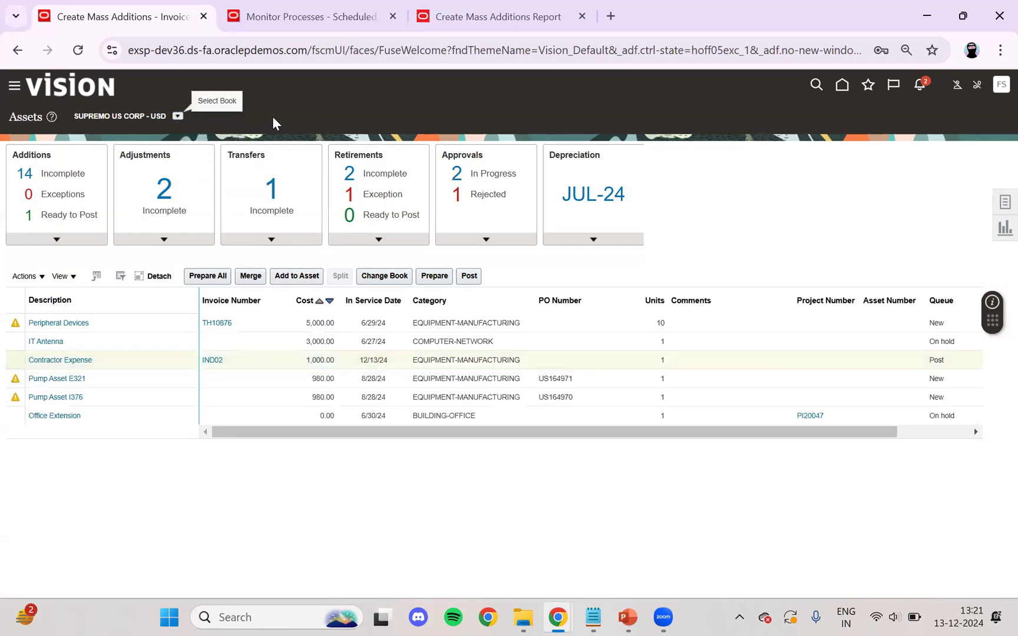
click(79, 52)
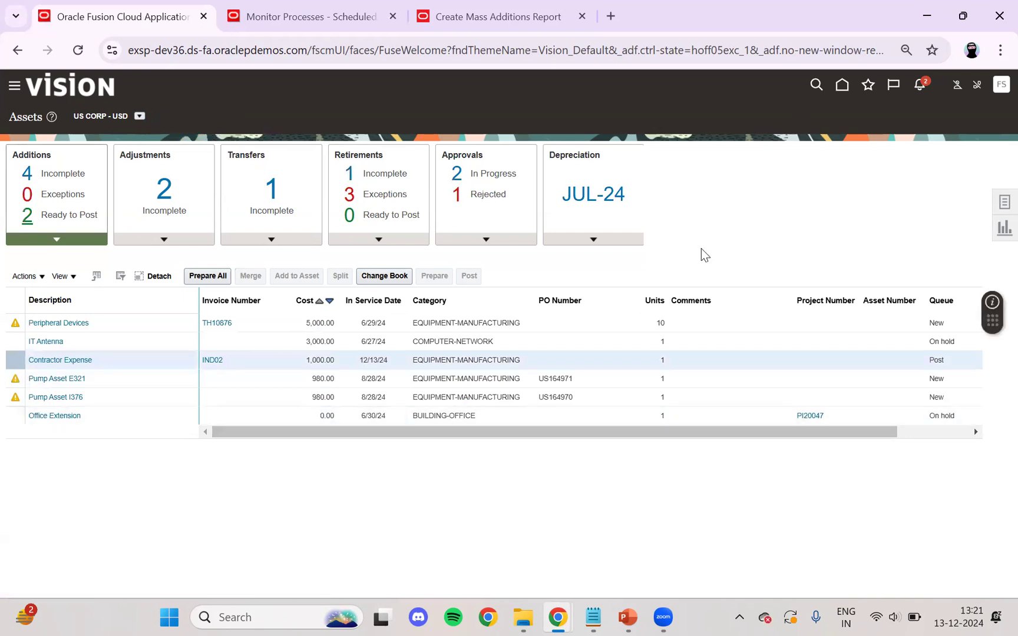
Show the Assets task list and open the Inquire Assets task for the US CORP book.
click(996, 204)
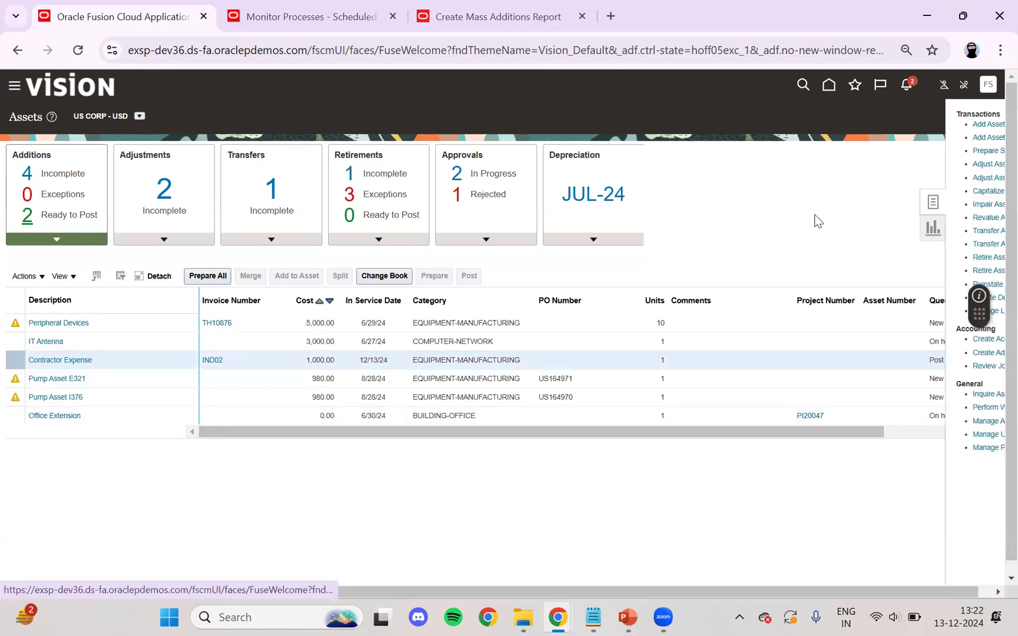
click(889, 394)
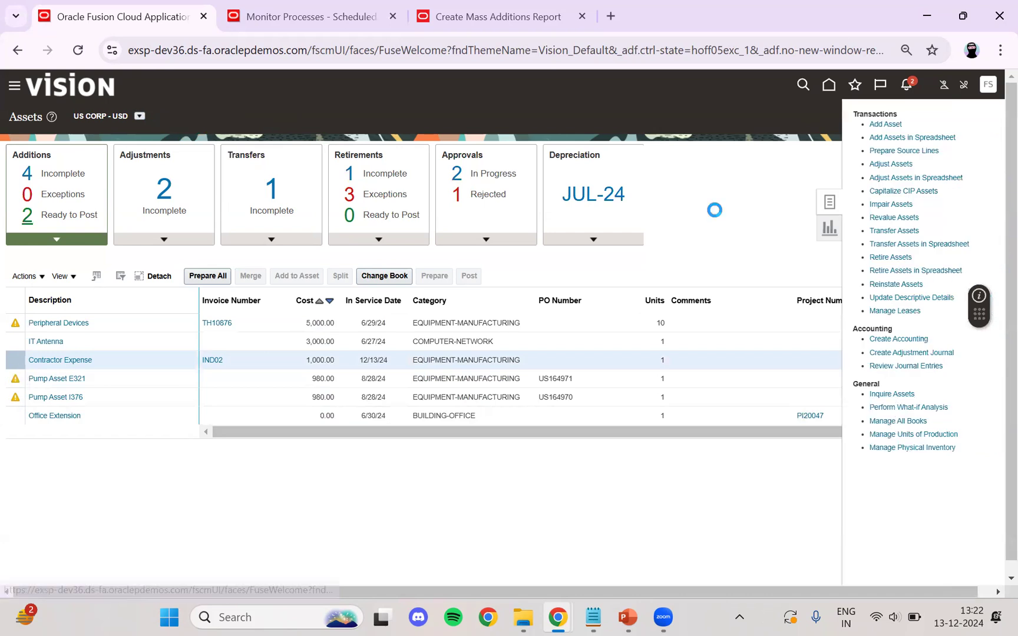